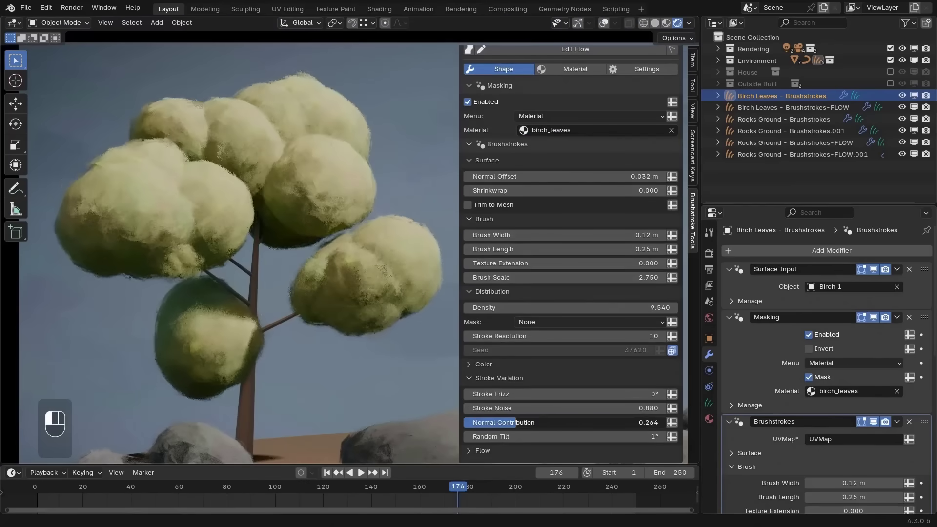
Raise the Normal Contribution in the stroke variation of the birch leaves' brushstrokes
drag(538, 422, 623, 423)
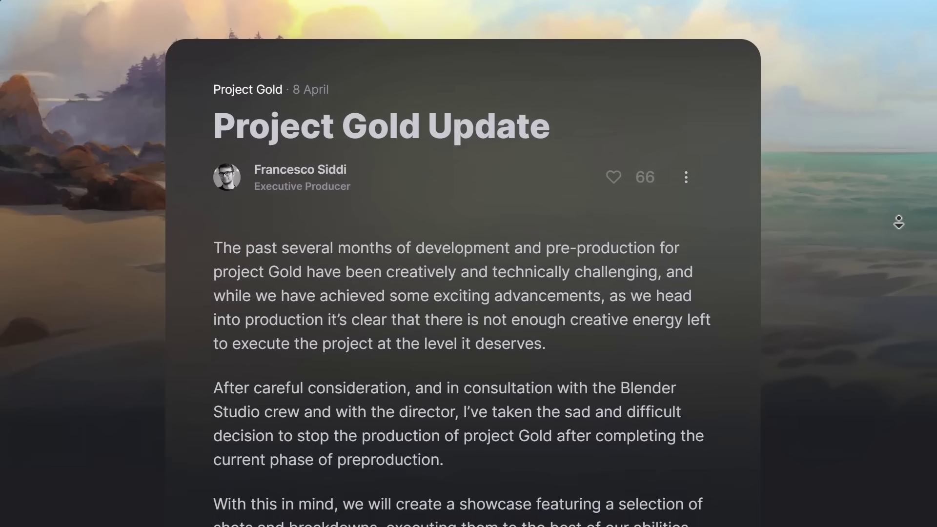
scroll(899, 224, down, 3)
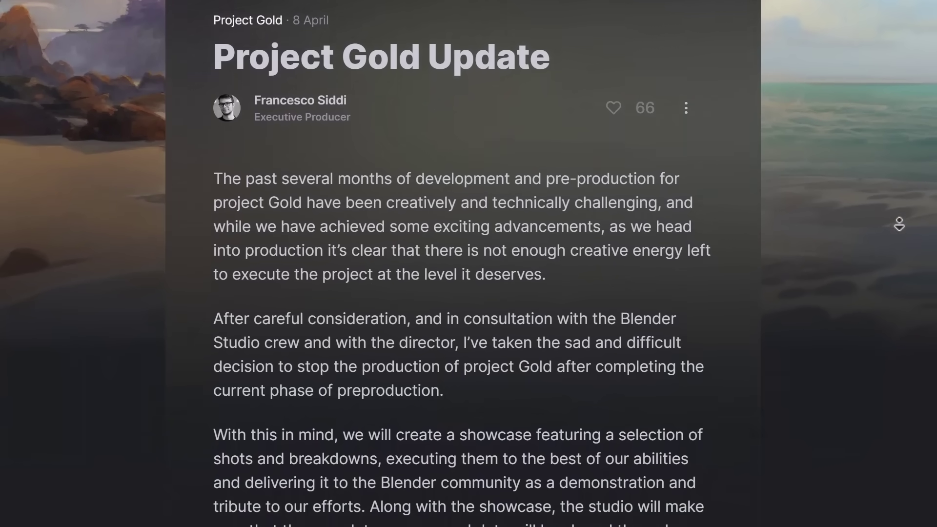
scroll(899, 224, down, 3)
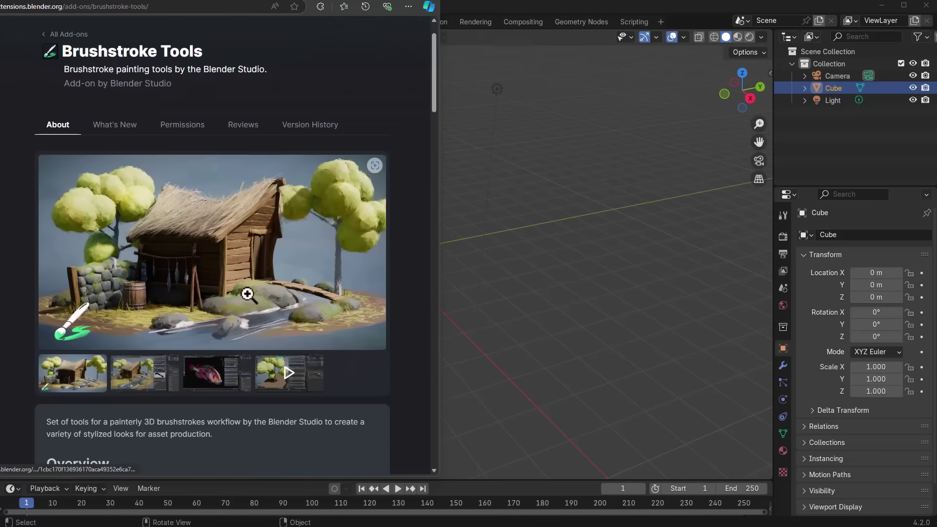
Transfer the Brushstroke Tools add-on from its extensions web page into Blender and accept its installation with Enable Add-on on
scroll(249, 303, down, 10)
scroll(249, 303, down, 10)
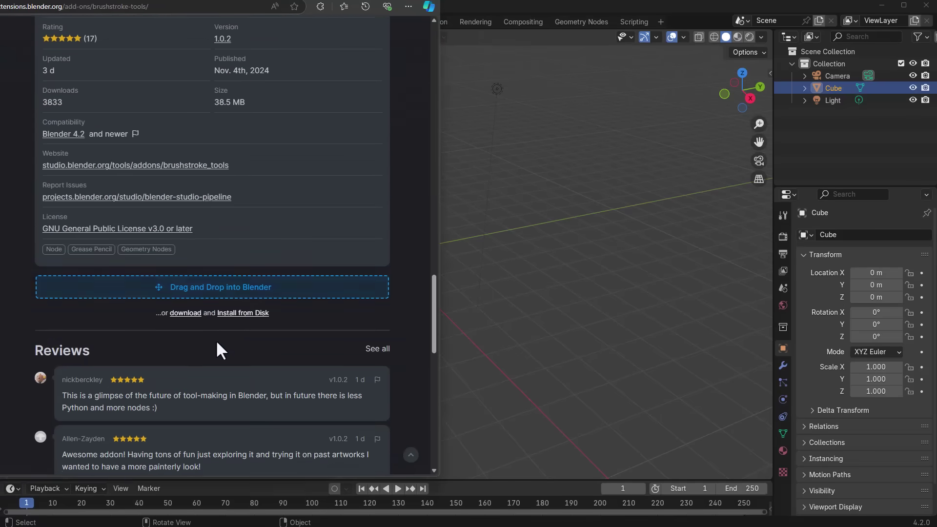
scroll(216, 342, up, 3)
drag(210, 423, 562, 367)
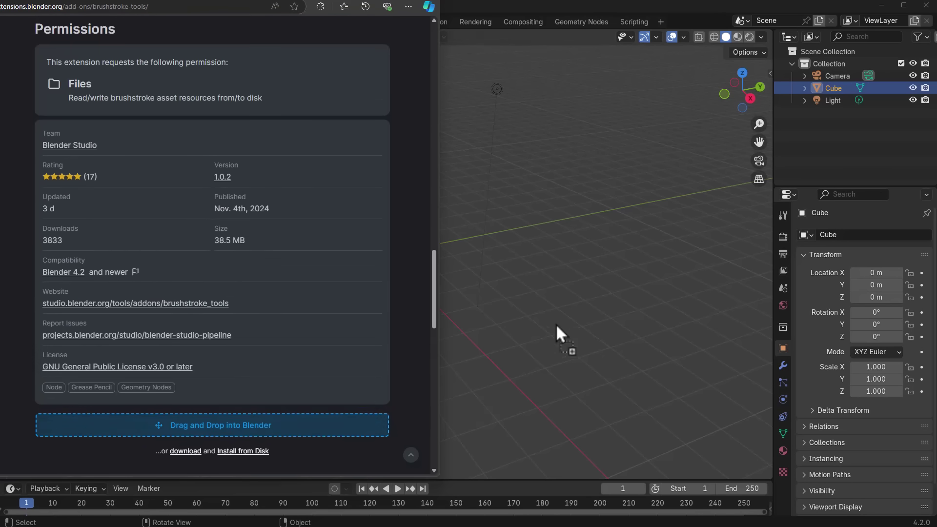
drag(556, 323, 558, 320)
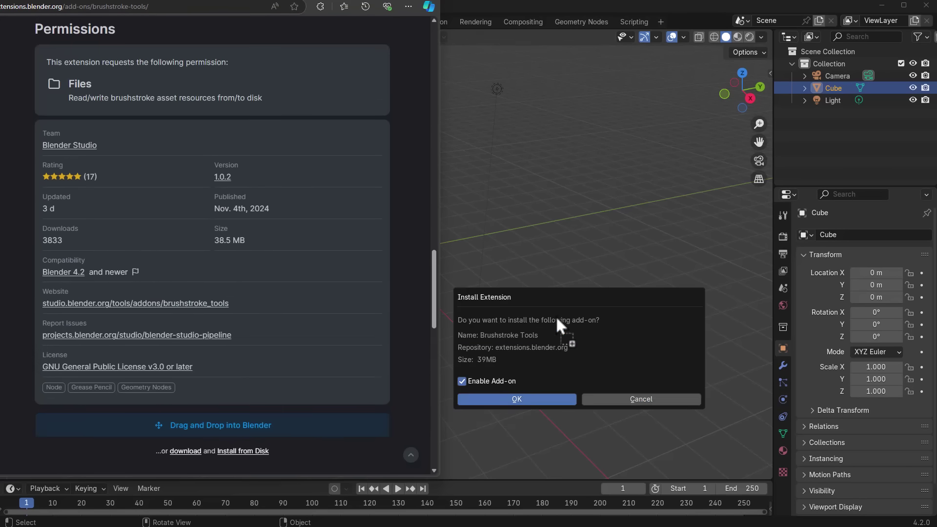
click(539, 402)
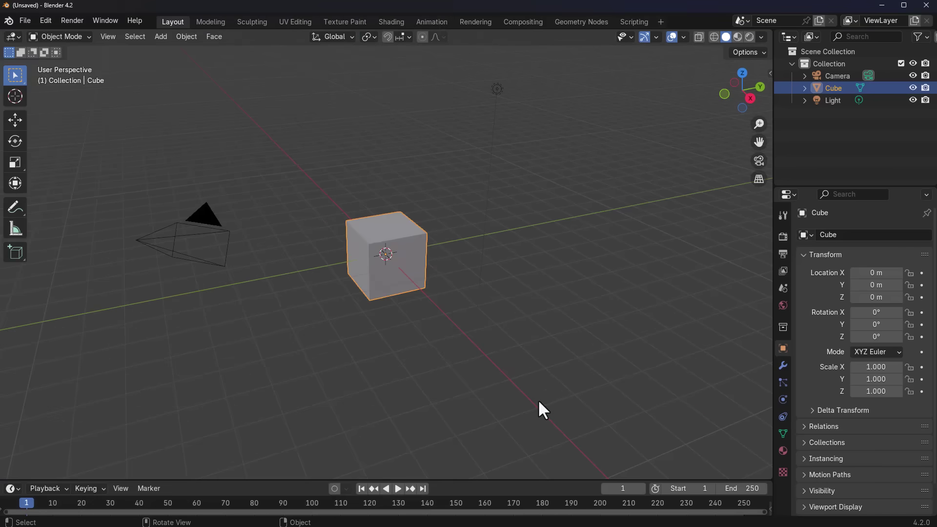
Install Brushstroke Tools from the available extensions in Blender's preferences
click(46, 21)
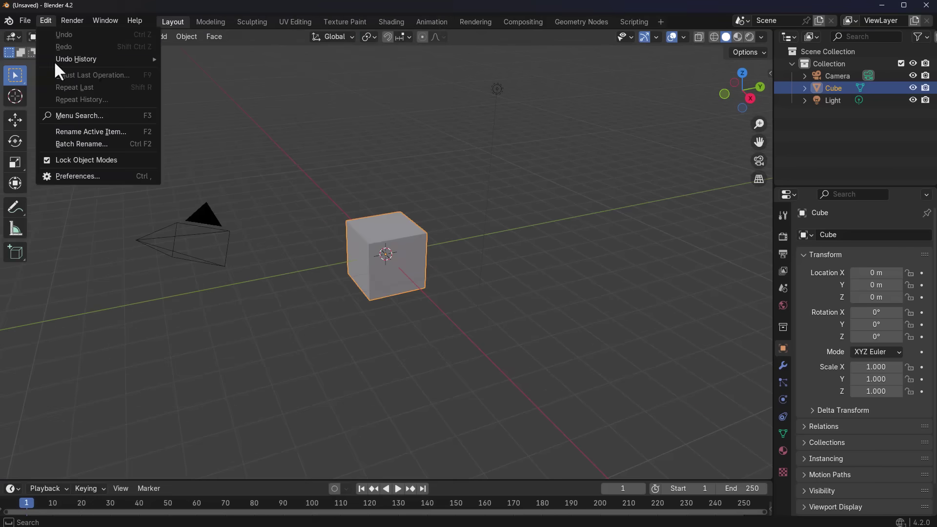
key(Return)
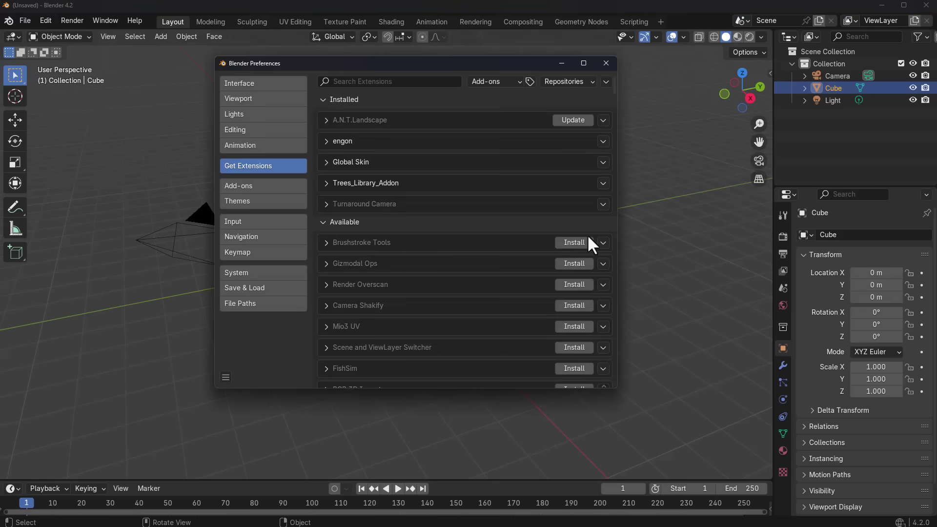
click(572, 243)
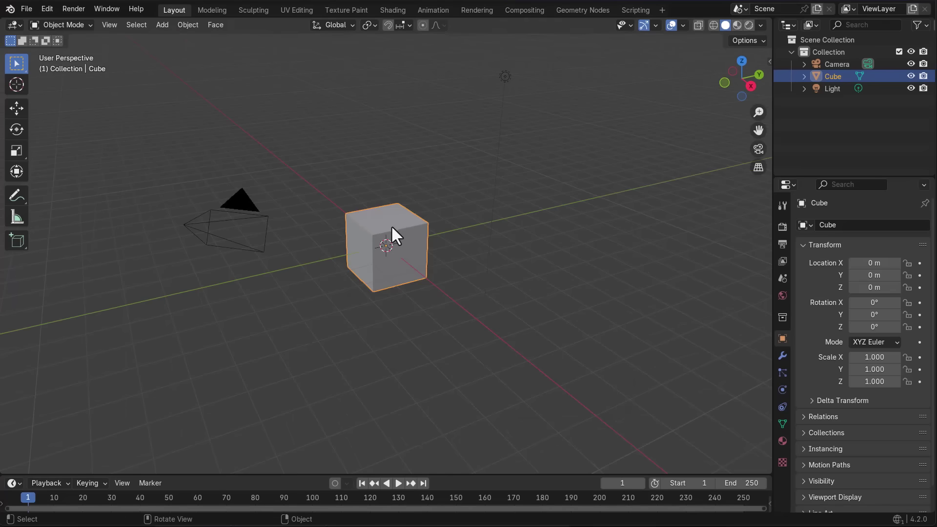
Show the Brushstroke Tools settings in the 3D viewport's sidebar
key(n)
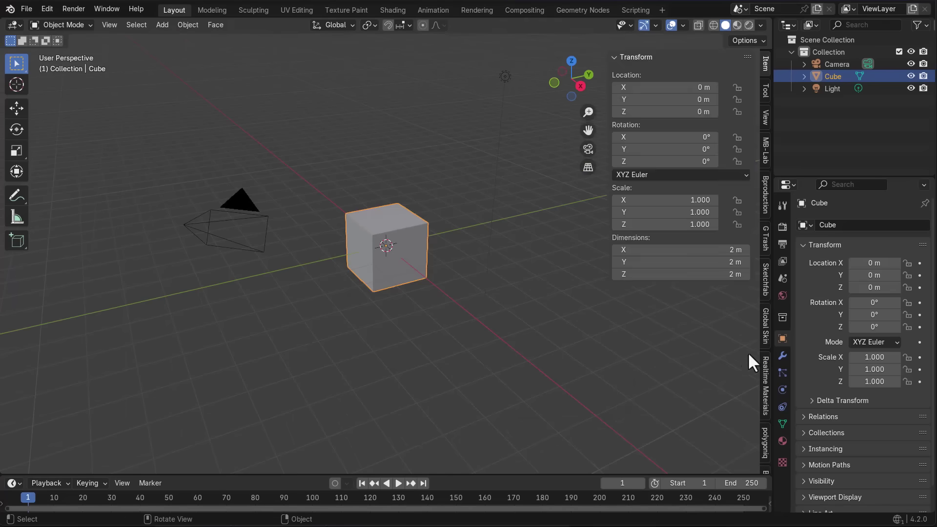
scroll(766, 332, down, 3)
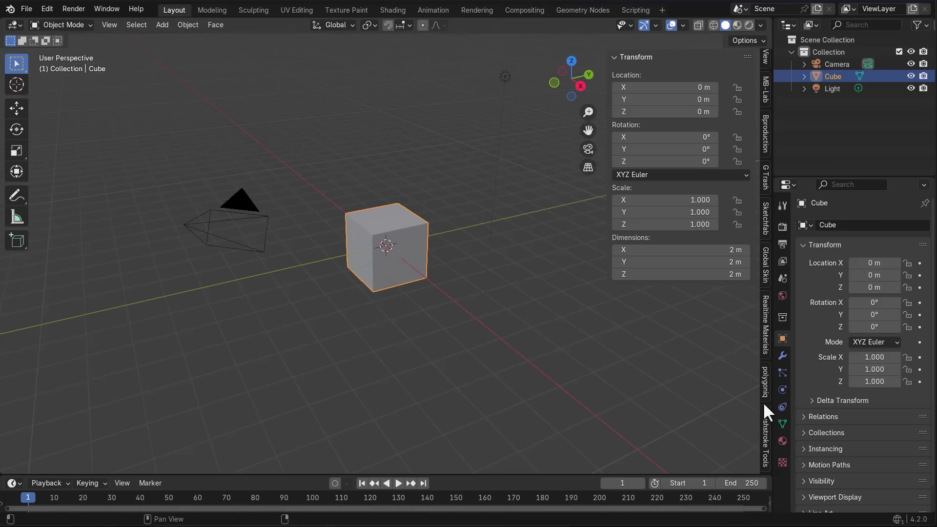
click(766, 439)
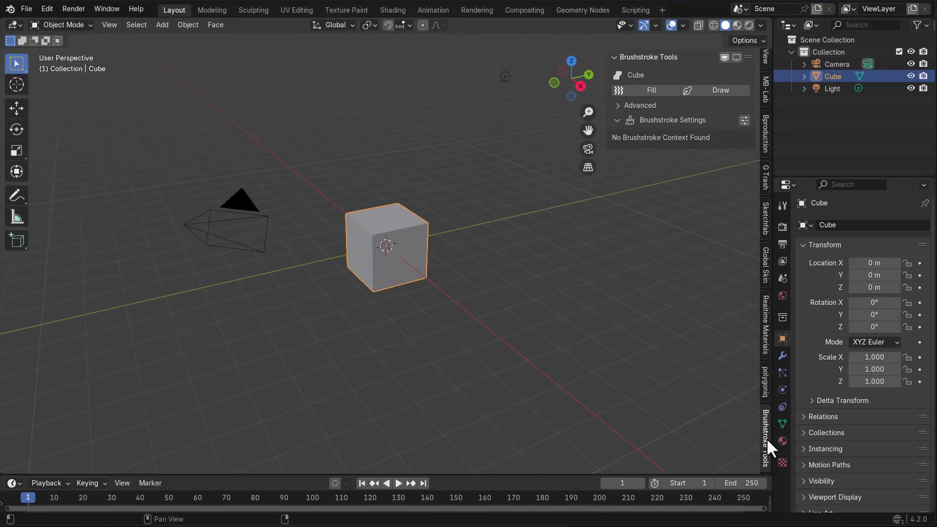
Delete the default cube and add a monkey mesh in its place
scroll(345, 236, up, 5)
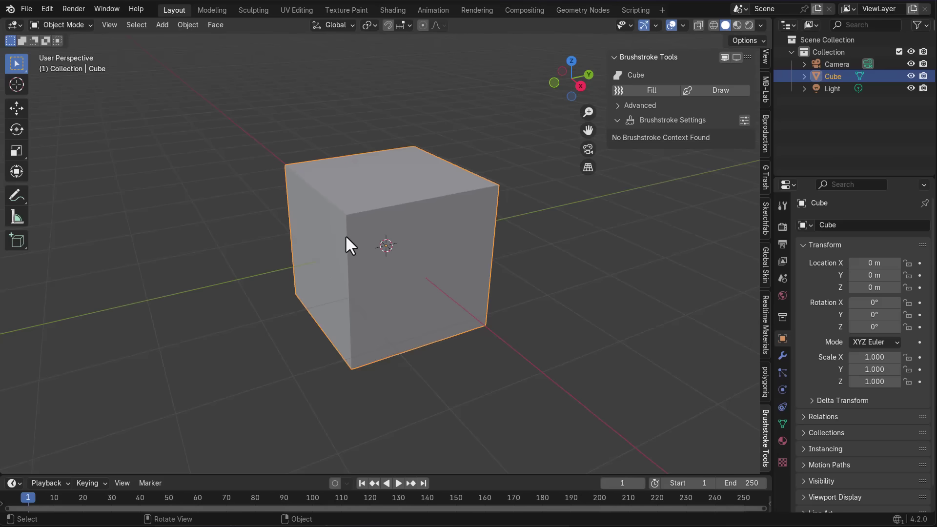
key(Delete)
key(shift+a)
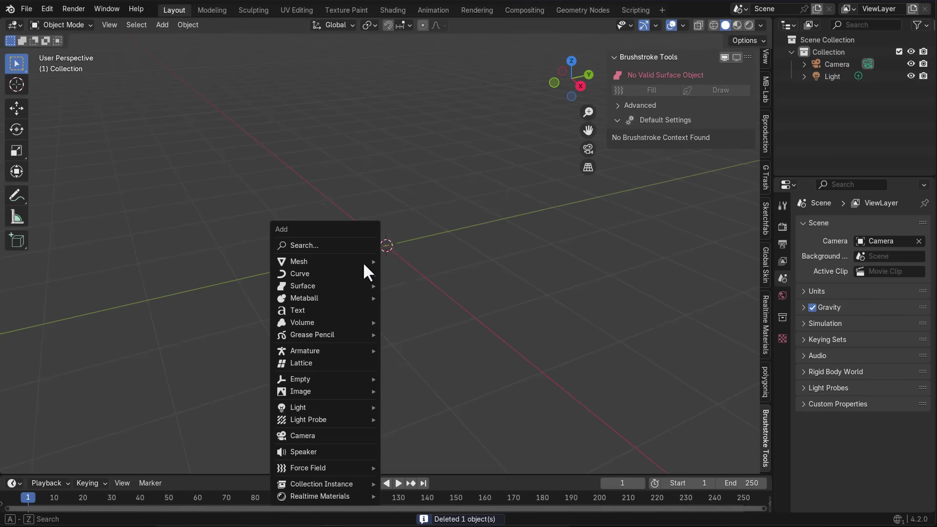
mouse_move(362, 262)
click(459, 374)
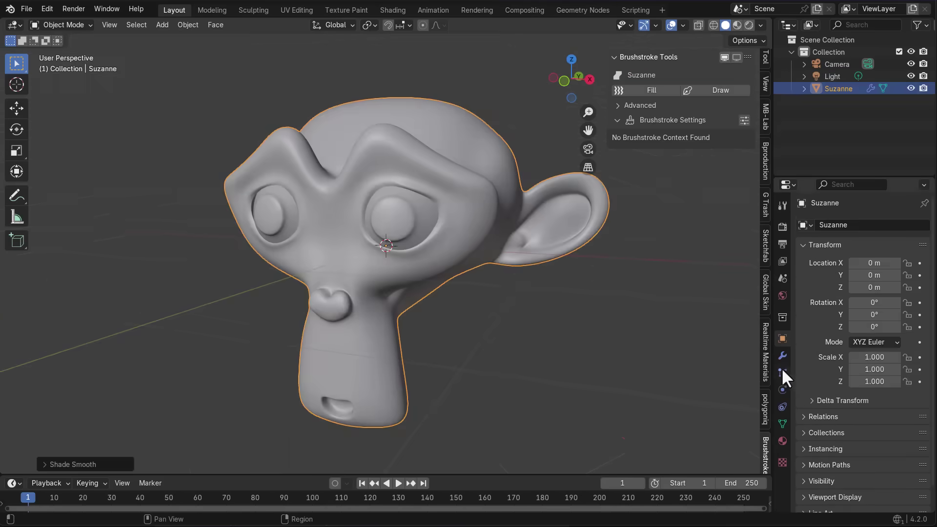
Apply the monkey's Subdivision modifier and cover the mesh with a Fill brushstroke layer
click(783, 355)
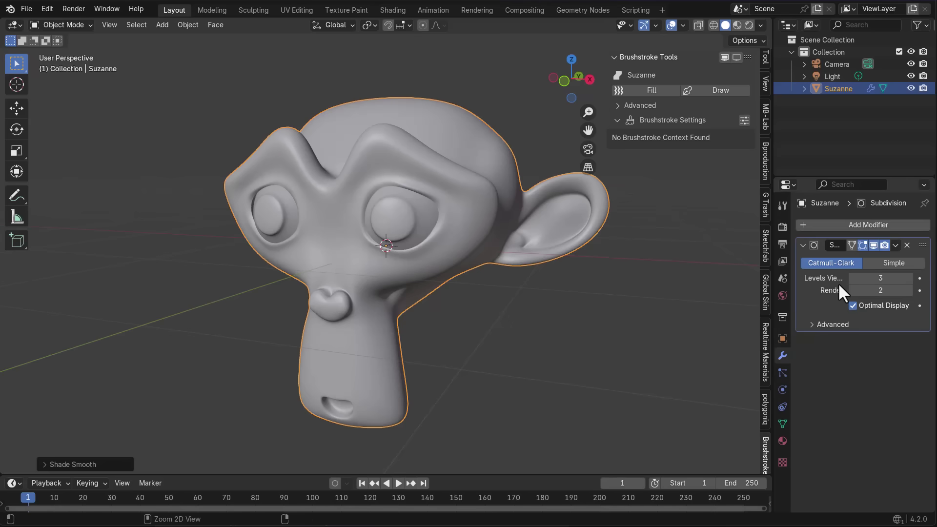
key(ctrl+a)
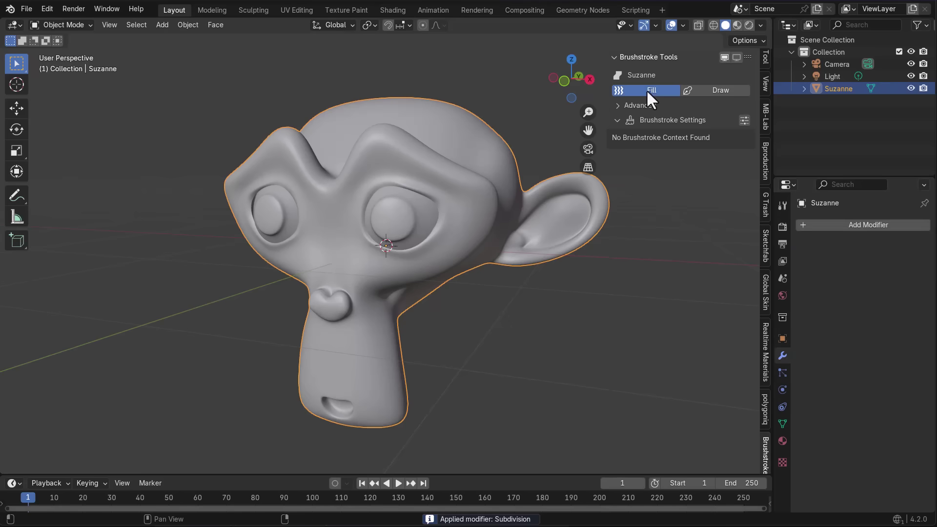
click(647, 91)
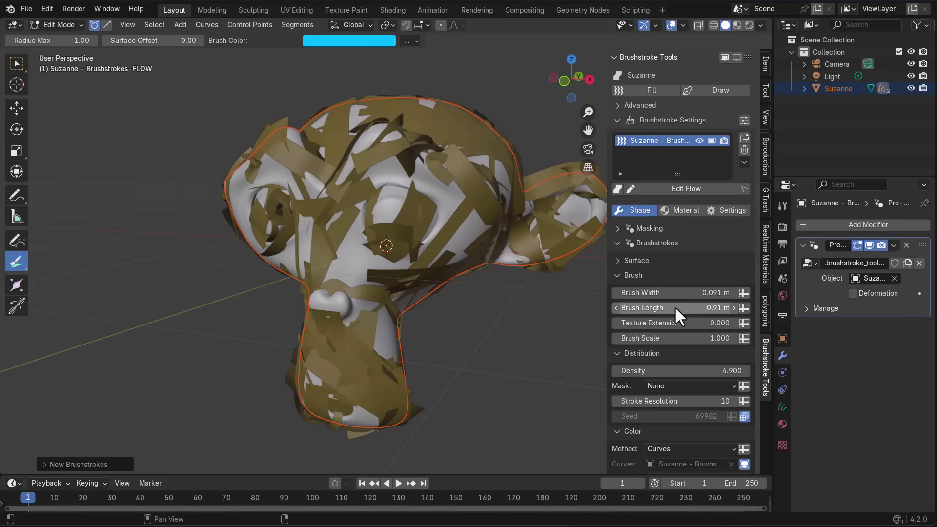
Bring up the scene's render properties and switch the render engine to Cycles
click(699, 189)
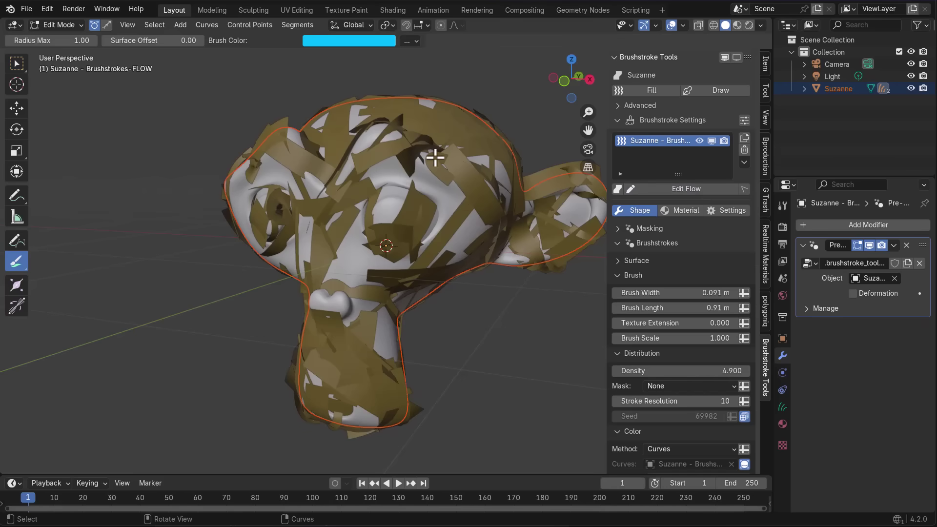
right_click(463, 157)
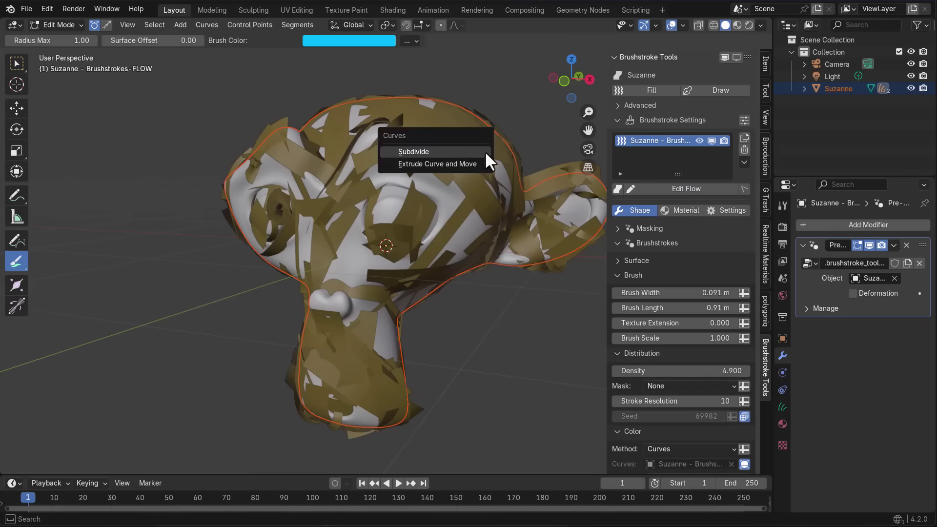
click(784, 226)
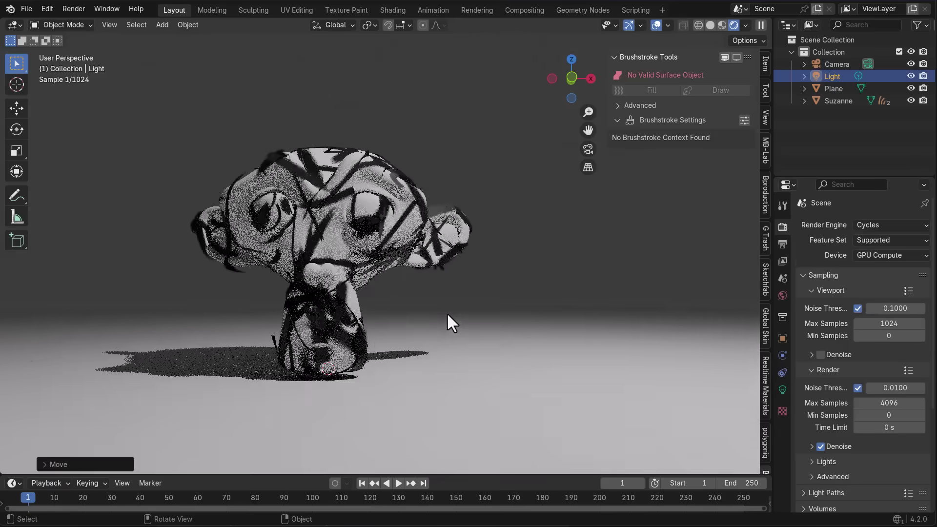
Select the monkey's brushstrokes, try a distribution density of 100 and settle on 10
scroll(377, 305, up, 3)
shift+middle_drag(377, 304, 420, 313)
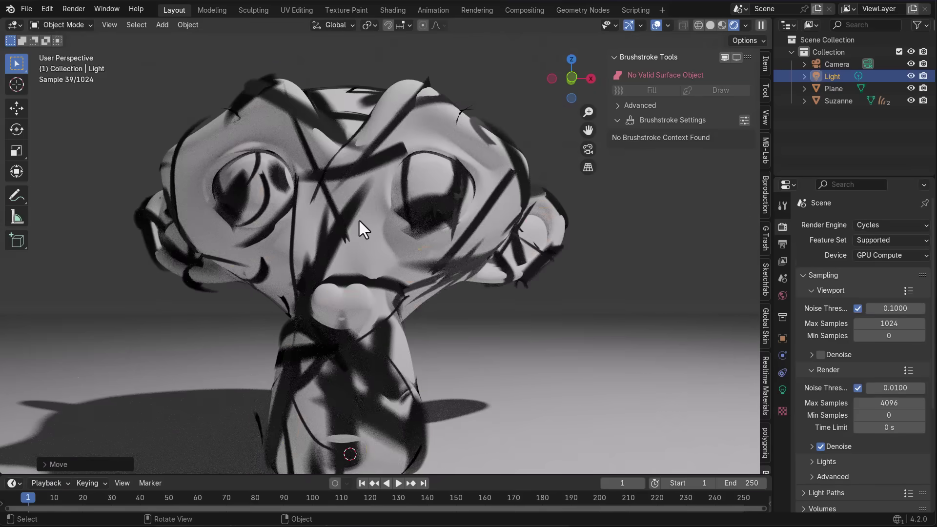
click(359, 221)
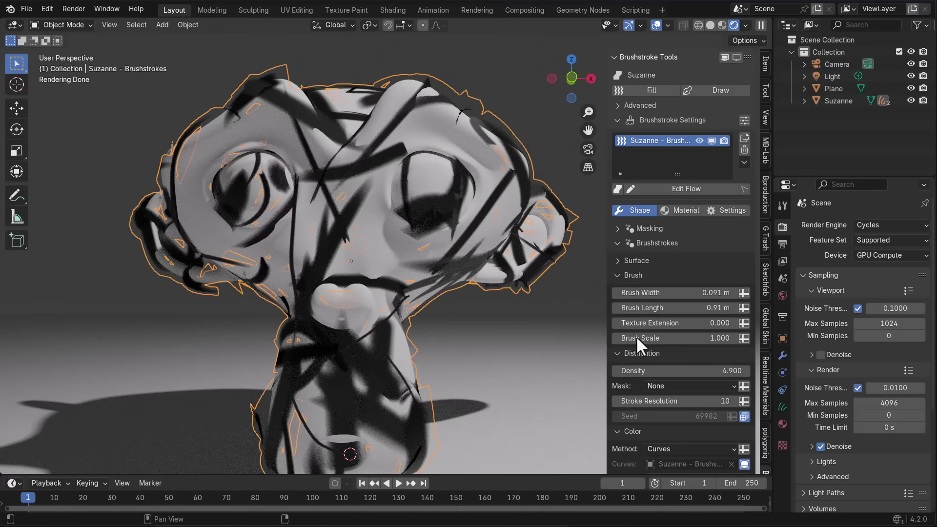
click(663, 371)
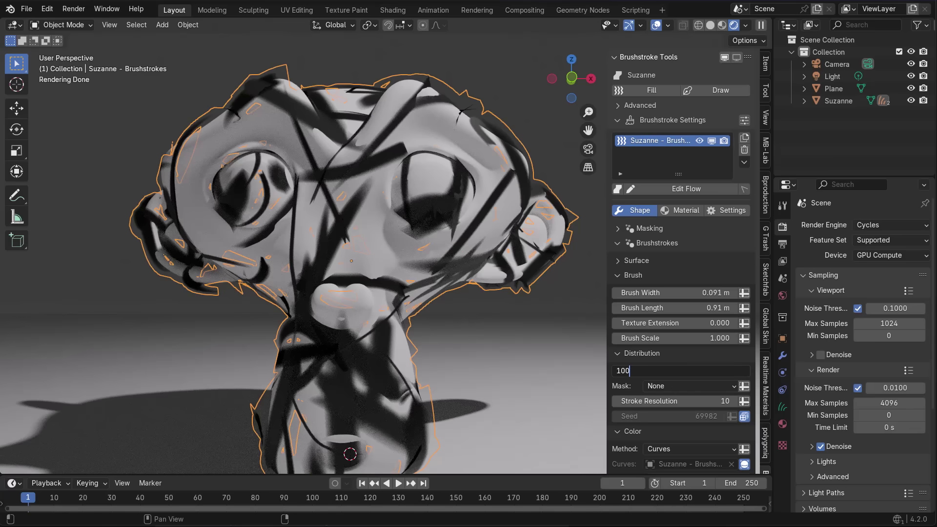
key(Return)
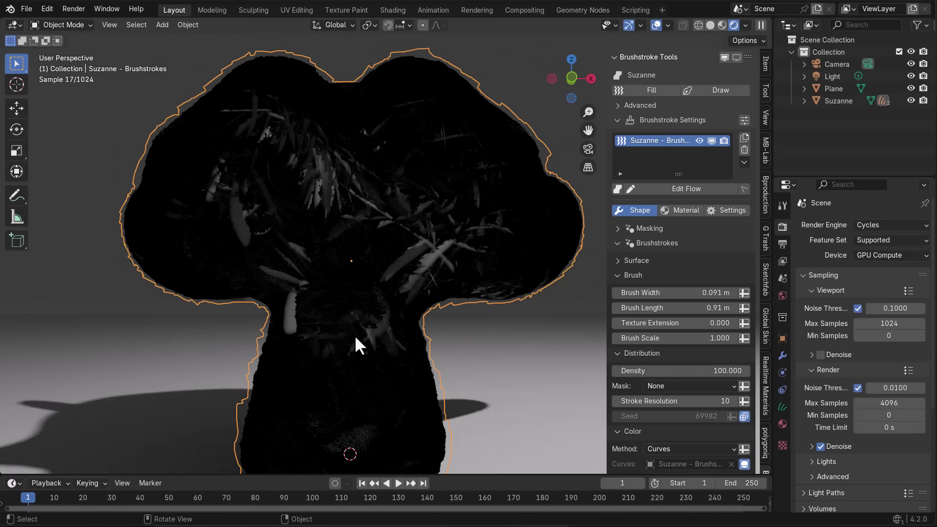
click(685, 372)
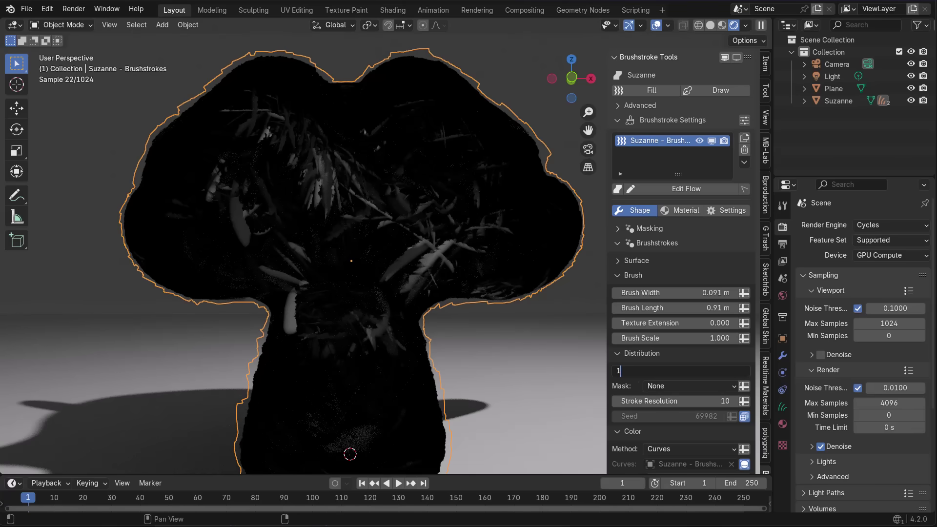
key(Return)
Edit the brushstroke flow with a pinkish-red brush color and draw a guide stroke down the monkey's forehead
click(618, 191)
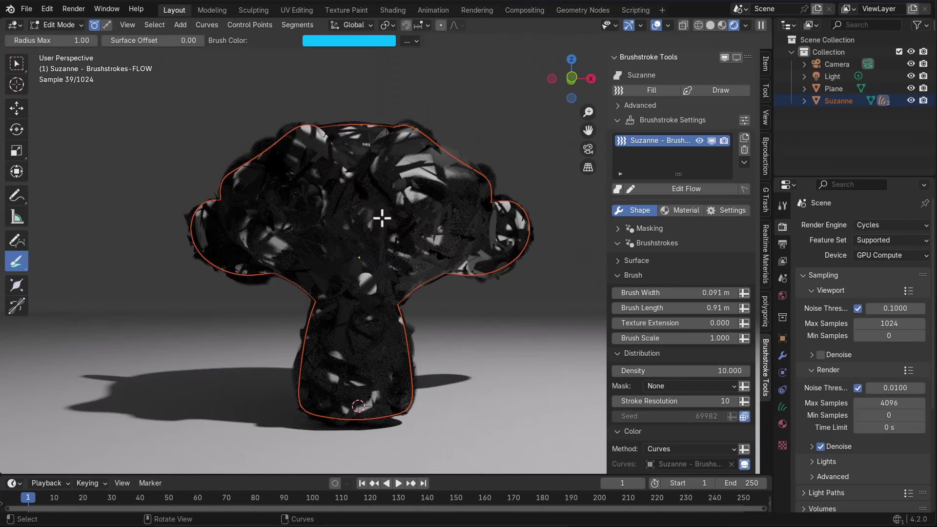
click(326, 40)
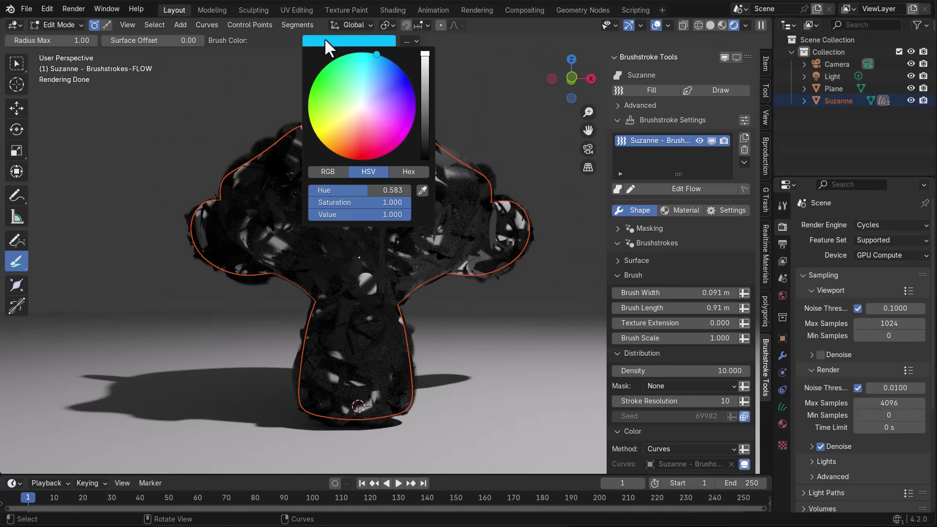
click(364, 150)
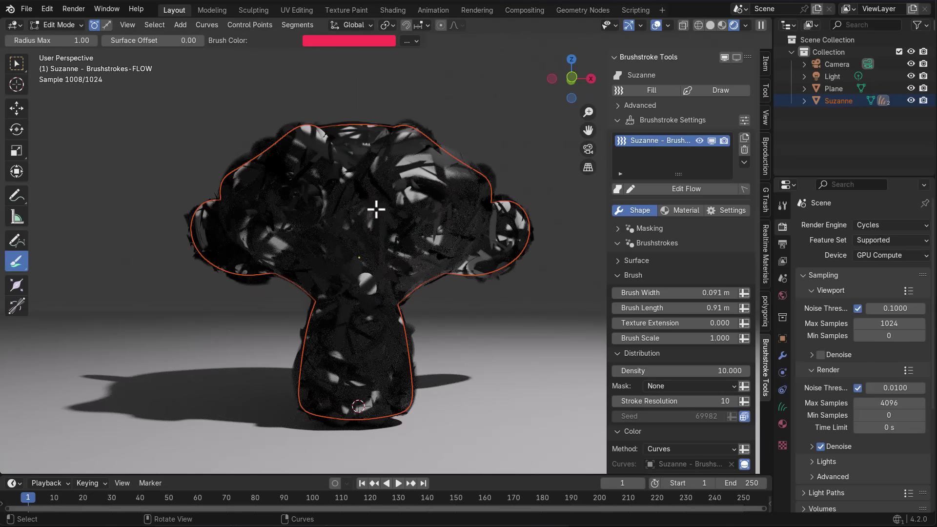
drag(369, 177, 399, 233)
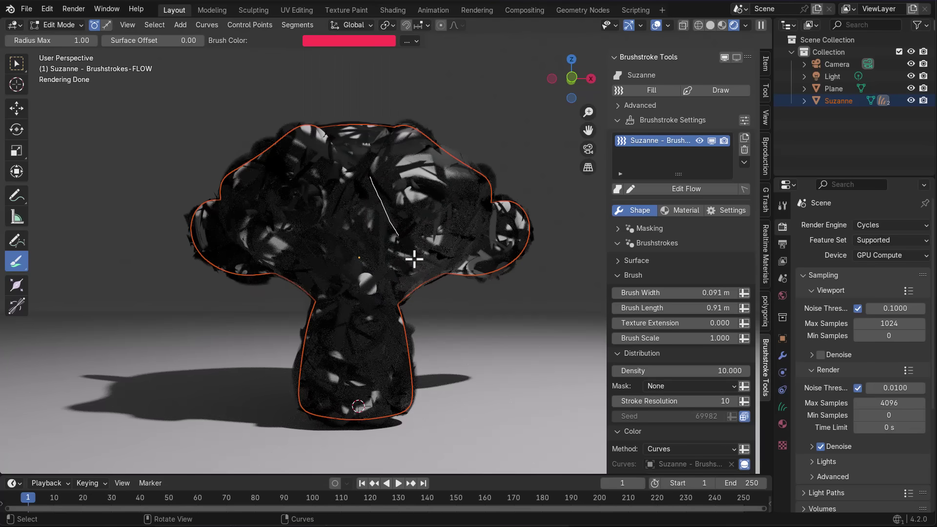
key(Return)
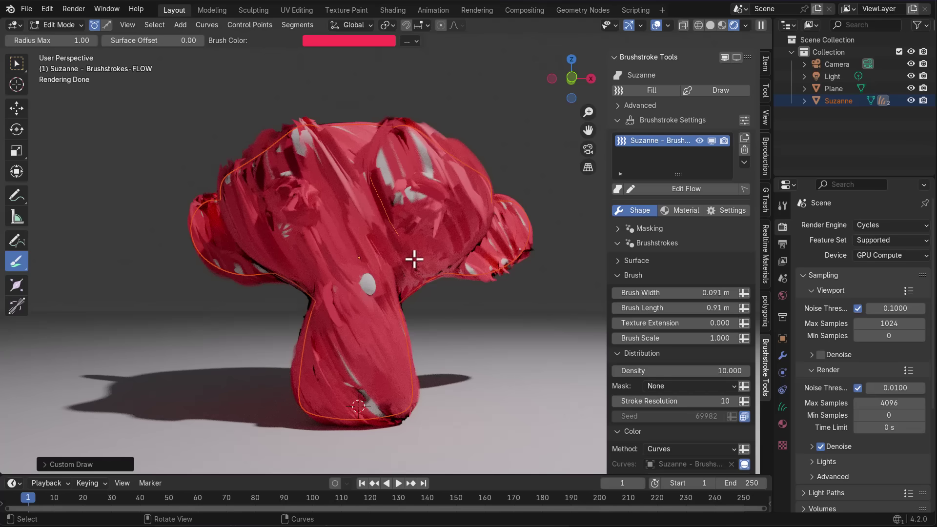
Draw more flow guide strokes below the monkey's eyes and down its lower face to redirect the brushstrokes
middle_drag(351, 239, 360, 234)
scroll(352, 230, up, 1)
drag(341, 209, 291, 262)
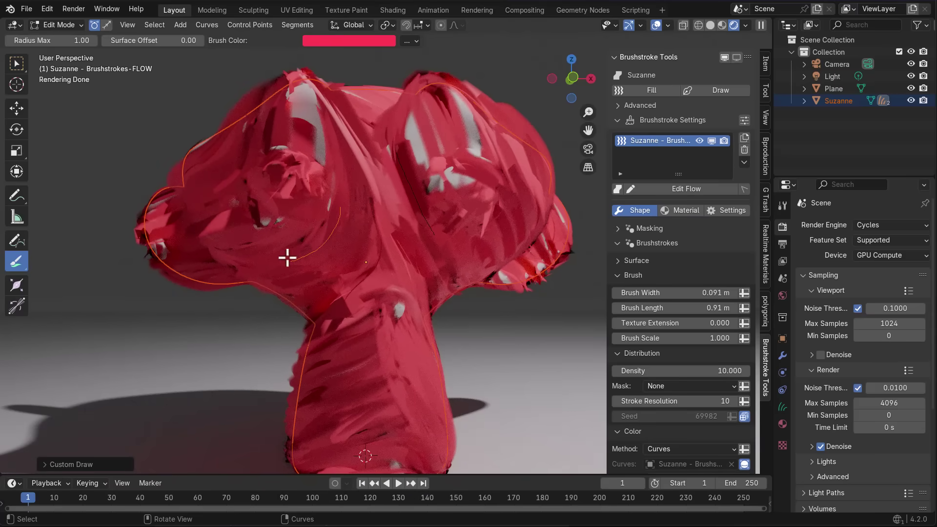
drag(387, 225, 440, 242)
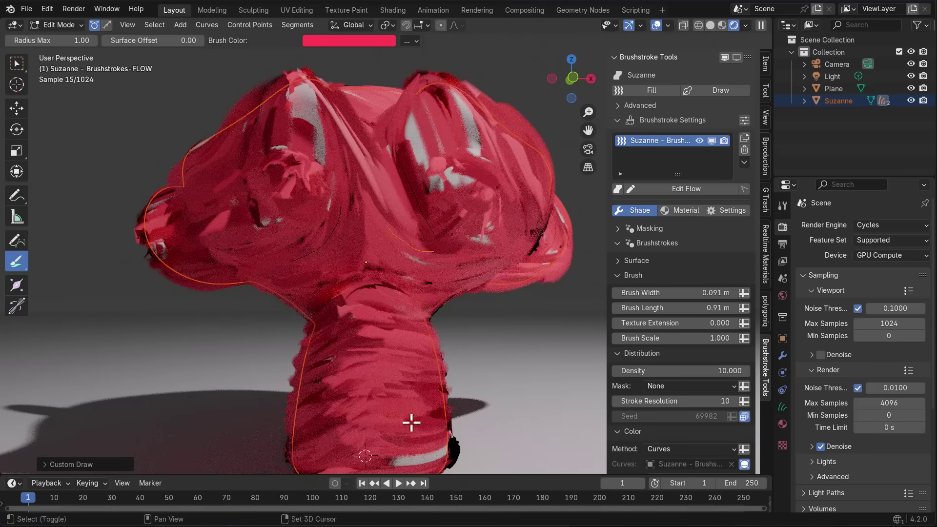
shift+middle_drag(412, 420, 423, 363)
drag(334, 306, 332, 344)
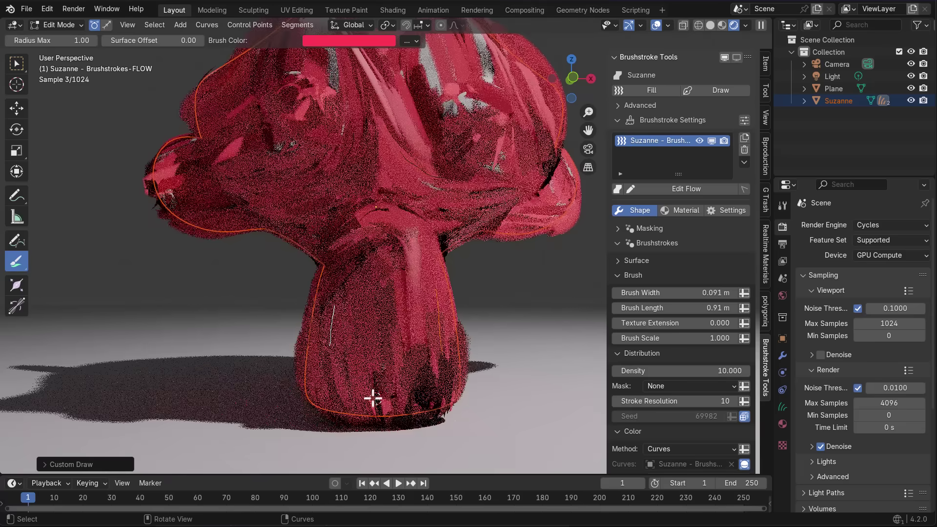
Draw two curved flow guide strokes around the mouth area of the monkey's lower face
mouse_move(380, 212)
mouse_down()
mouse_move(359, 196)
mouse_move(344, 227)
mouse_move(429, 209)
mouse_move(418, 229)
mouse_up()
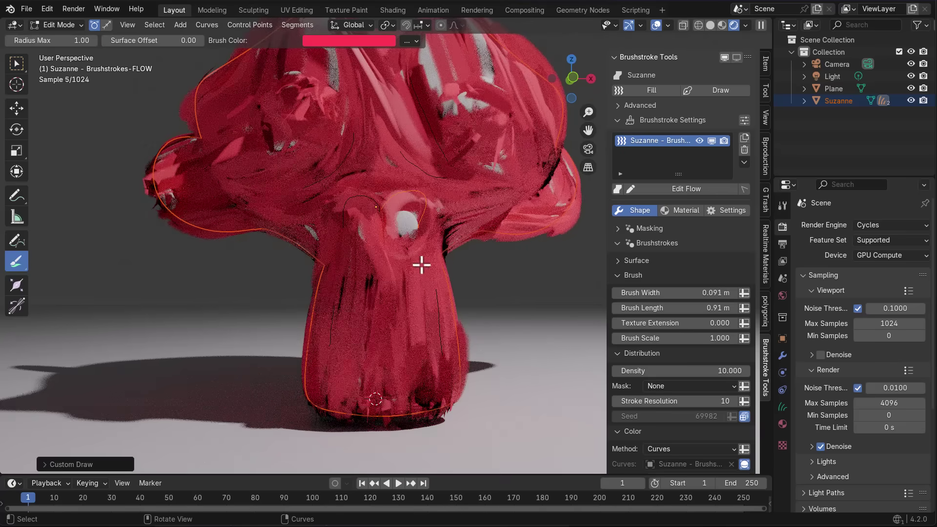
drag(359, 251, 407, 260)
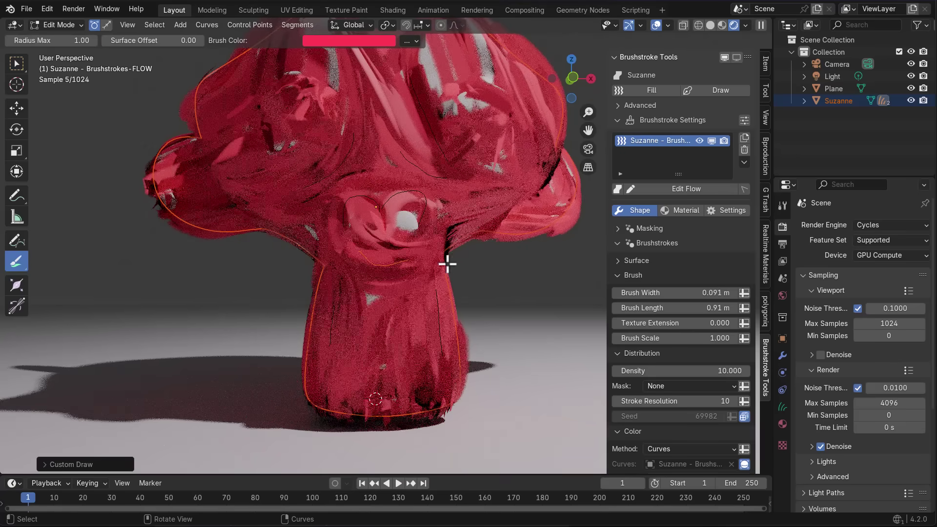
Place the iq_Table_Side-taloon_A side table from the asset library on the floor plane and rescale it
drag(177, 437, 548, 387)
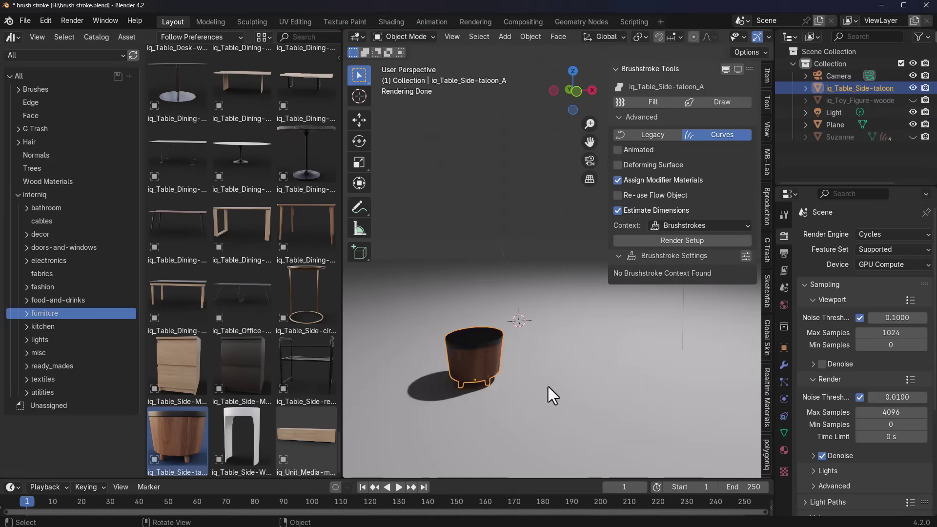
key(s)
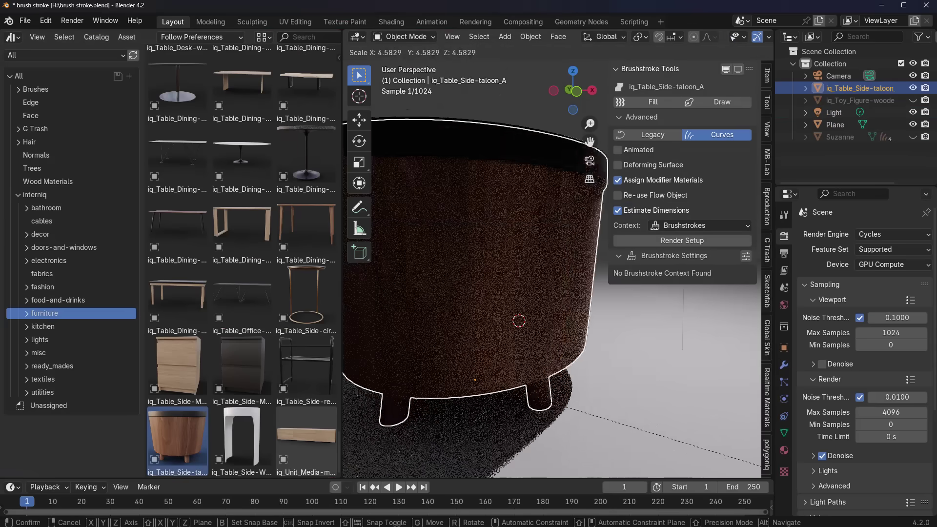
click(749, 459)
scroll(487, 363, down, 5)
middle_drag(479, 342, 487, 362)
key(s)
click(684, 420)
scroll(544, 361, down, 6)
key(s)
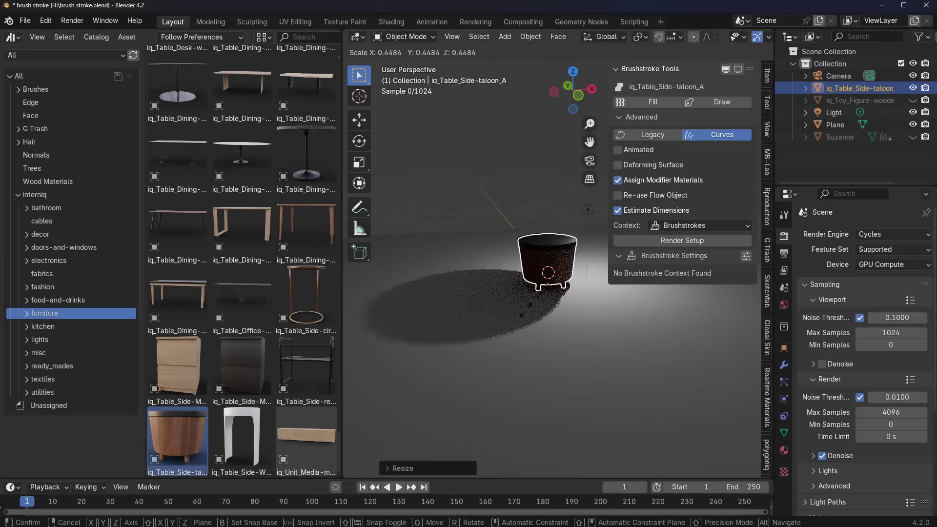
click(526, 308)
Duplicate the scene light and move the copy to another side of the side table
click(588, 209)
middle_drag(591, 368, 572, 338)
key(shift+d)
click(419, 376)
middle_drag(419, 381, 866, 360)
key(g)
click(444, 200)
Select the side table and add a fill layer of brushstrokes to it
scroll(460, 285, up, 7)
middle_drag(493, 284, 537, 384)
scroll(564, 357, down, 2)
click(500, 306)
key(ctrl+z)
click(503, 307)
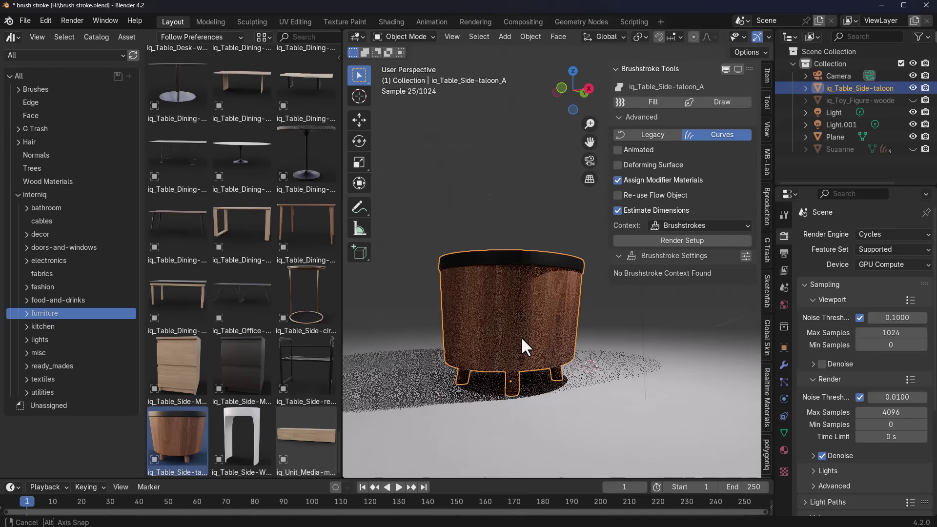
middle_drag(522, 336, 524, 339)
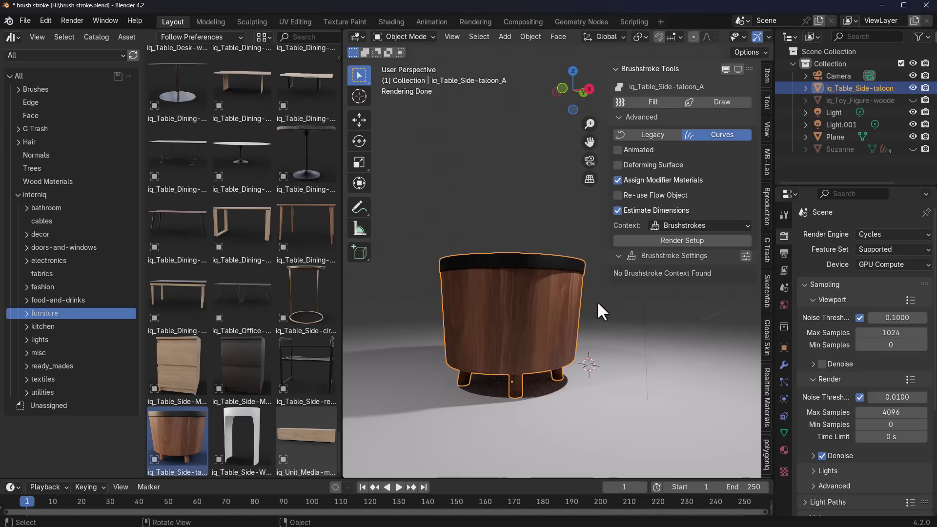
click(657, 100)
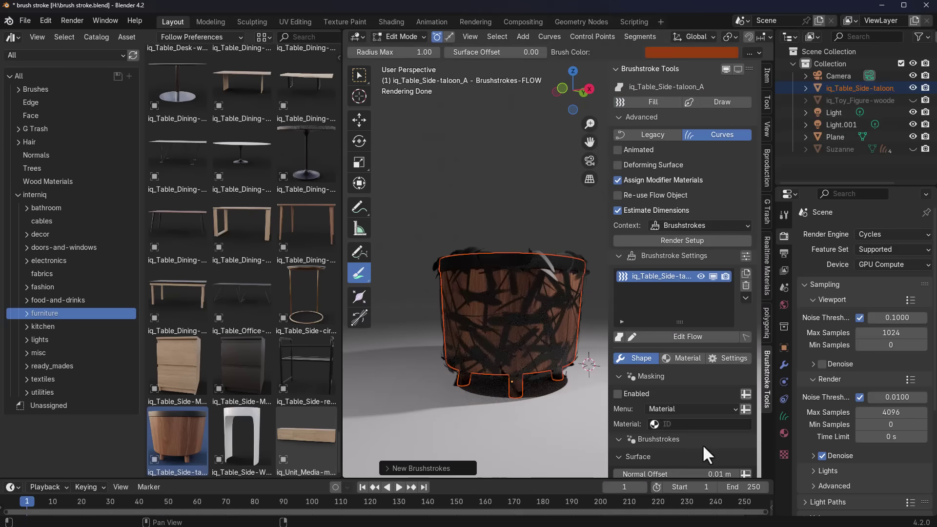
Color the table's brushstrokes by Texture using iq_Wood_Oak-dark_Diffuse.jpg and raise their density to 50
scroll(694, 430, down, 10)
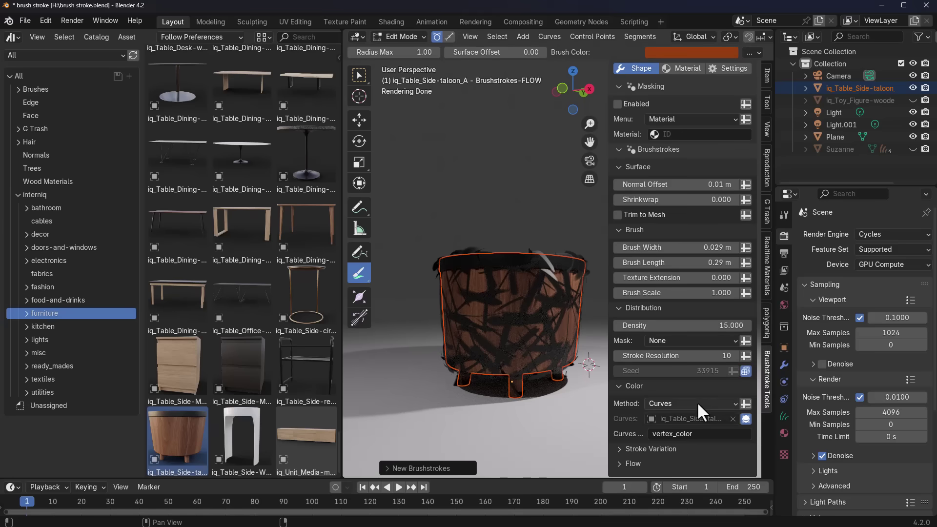
click(697, 402)
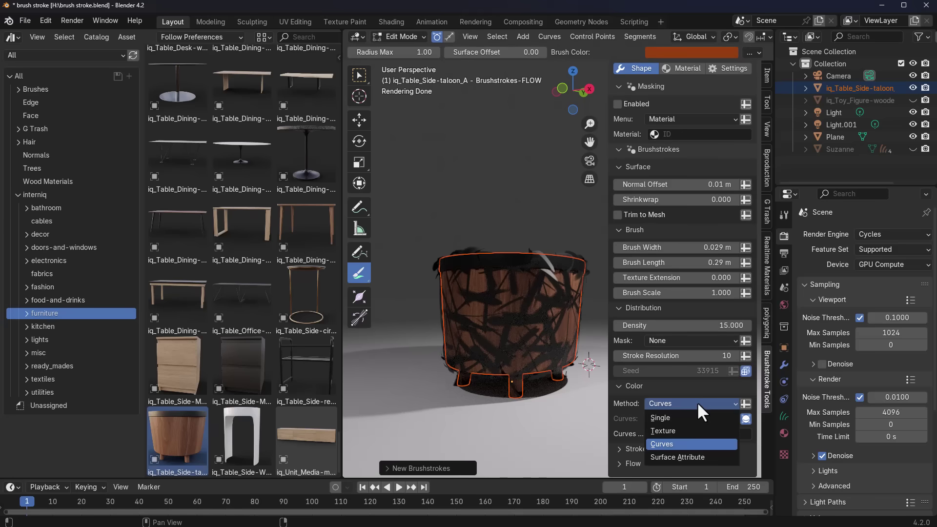
click(688, 431)
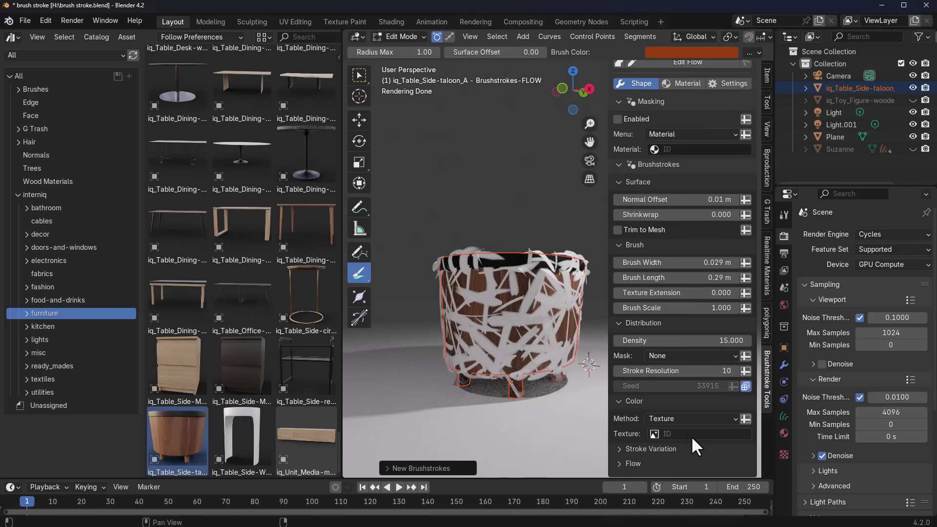
click(692, 435)
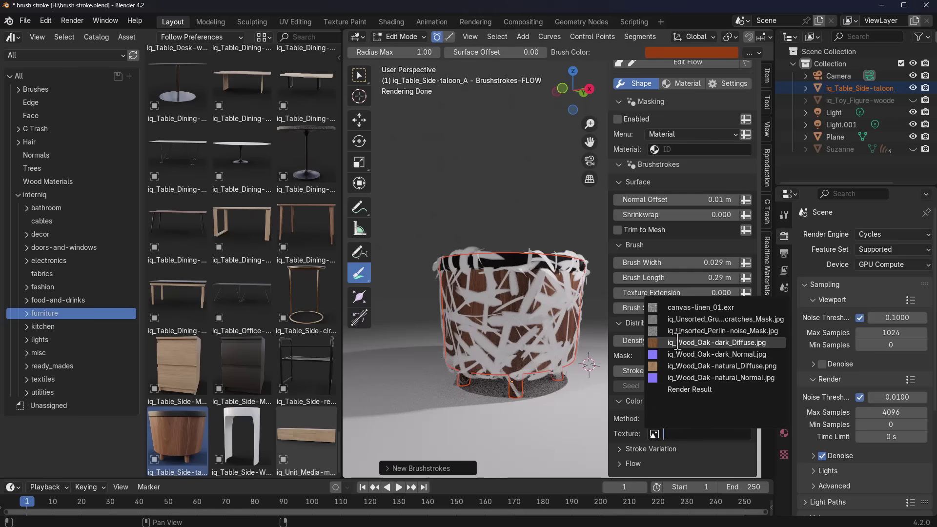
click(678, 342)
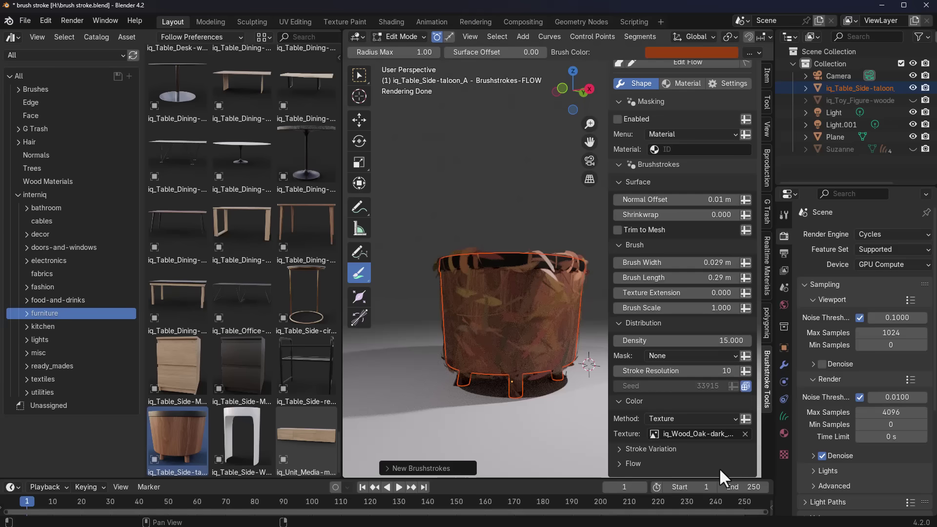
drag(683, 340, 747, 341)
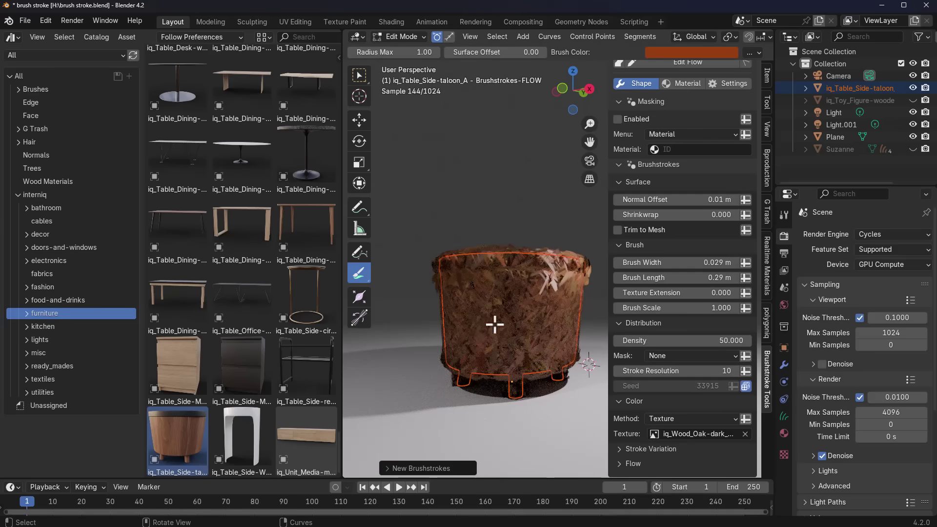
middle_drag(494, 326, 502, 335)
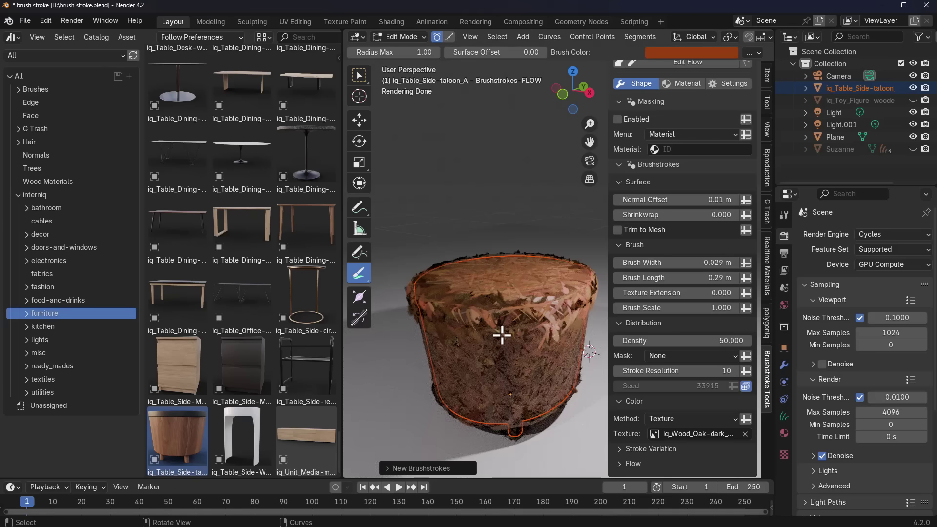
Enable masking by Material for the brushstrokes and restrict them to the iq_Wood_Oak-dark material
scroll(657, 247, up, 7)
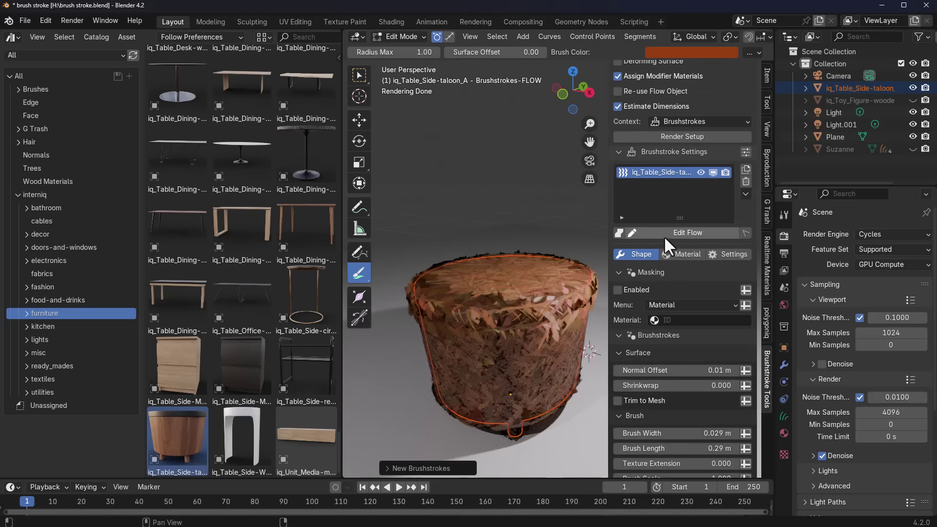
click(618, 290)
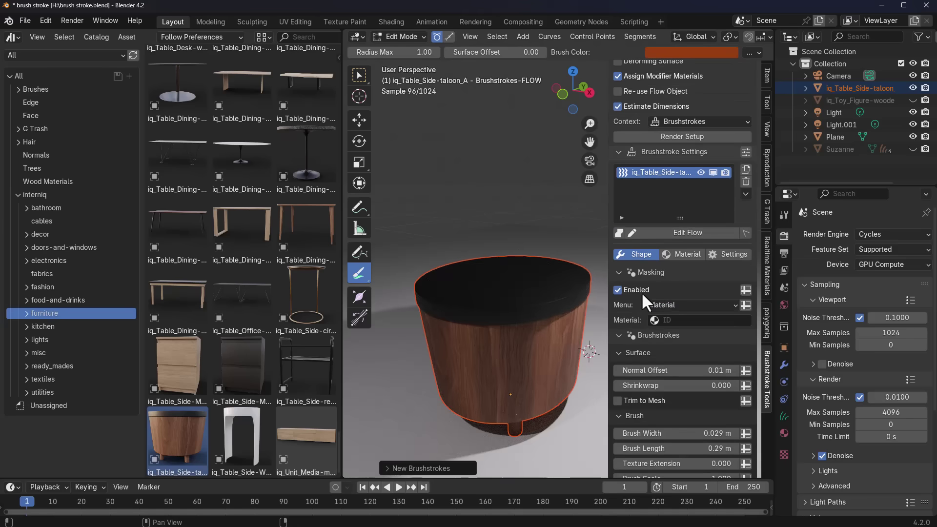
click(694, 309)
click(683, 334)
click(686, 320)
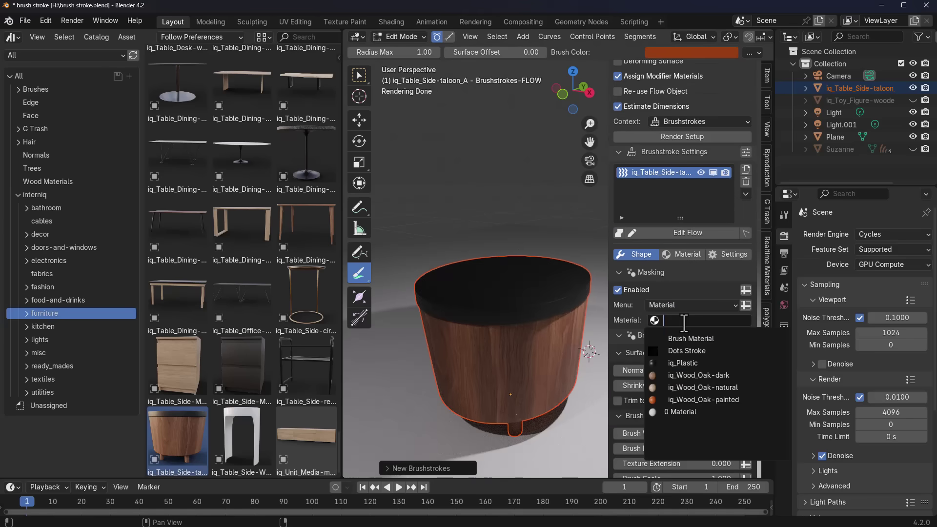
click(698, 375)
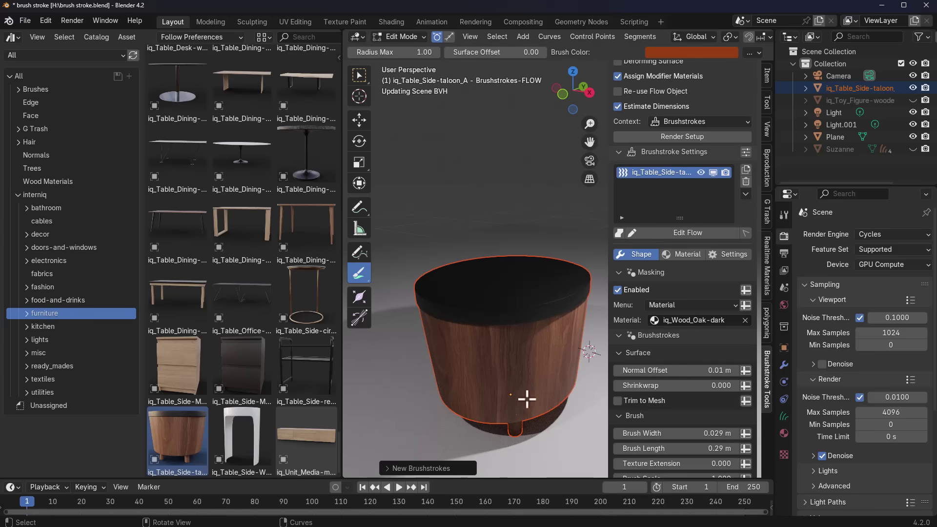
Draw flow guide strokes down both sides of the table's wooden body and one across its front
middle_drag(527, 397, 530, 349)
drag(563, 301, 565, 388)
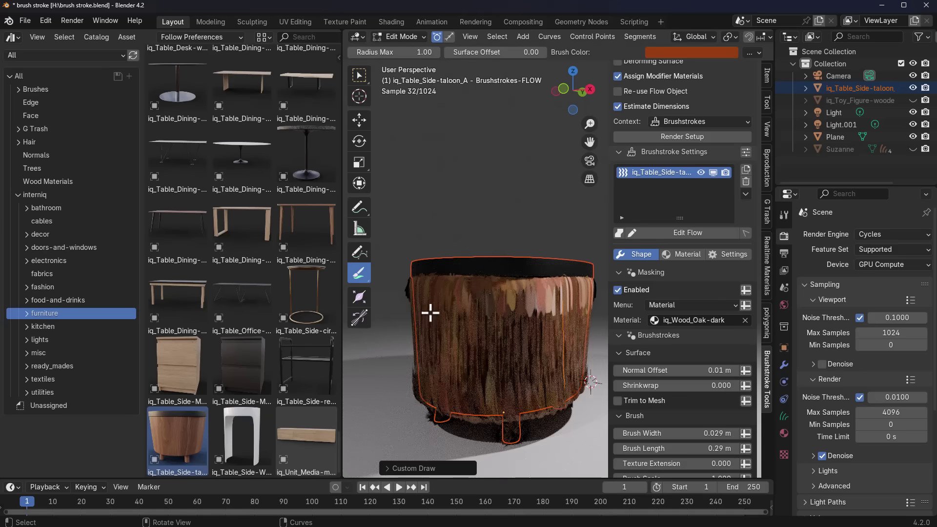
drag(430, 305, 425, 376)
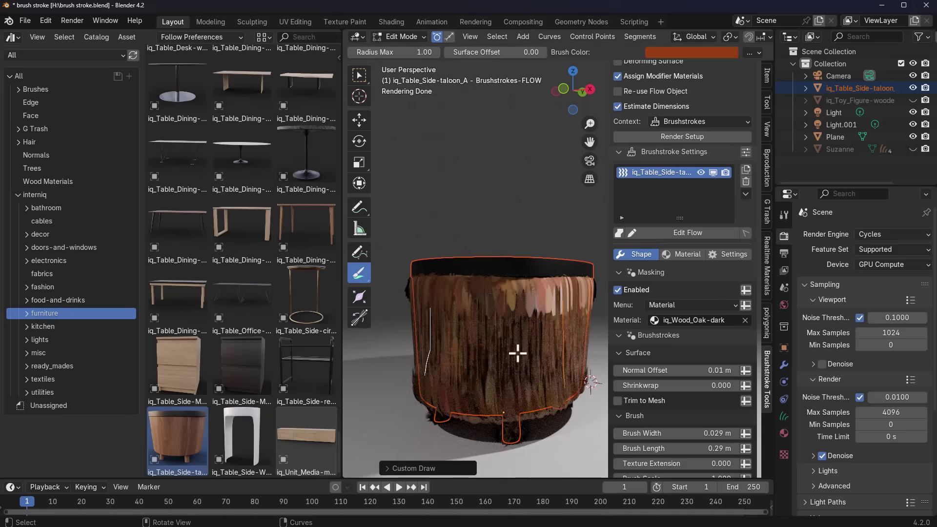
drag(503, 349, 591, 359)
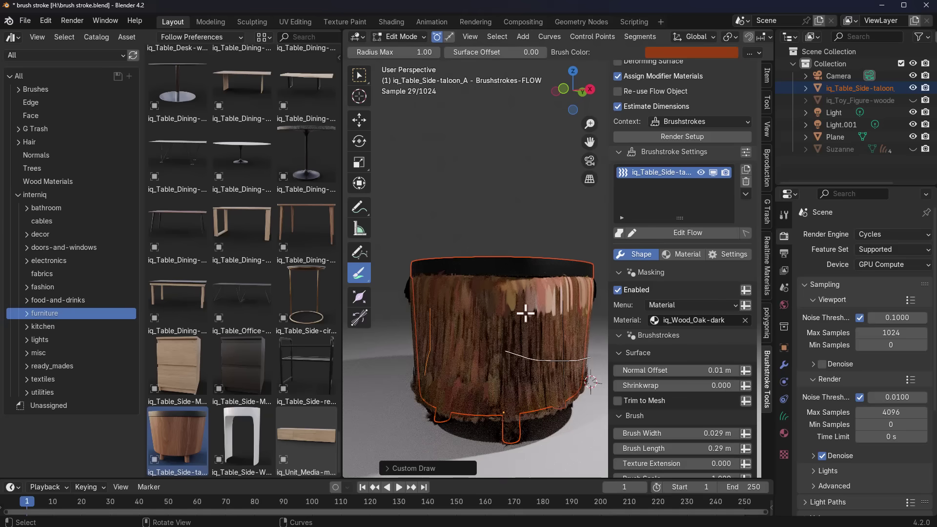
drag(442, 321, 418, 370)
Duplicate the table's brushstroke layer and set the first layer's mask material to iq_Plastic
scroll(716, 233, up, 5)
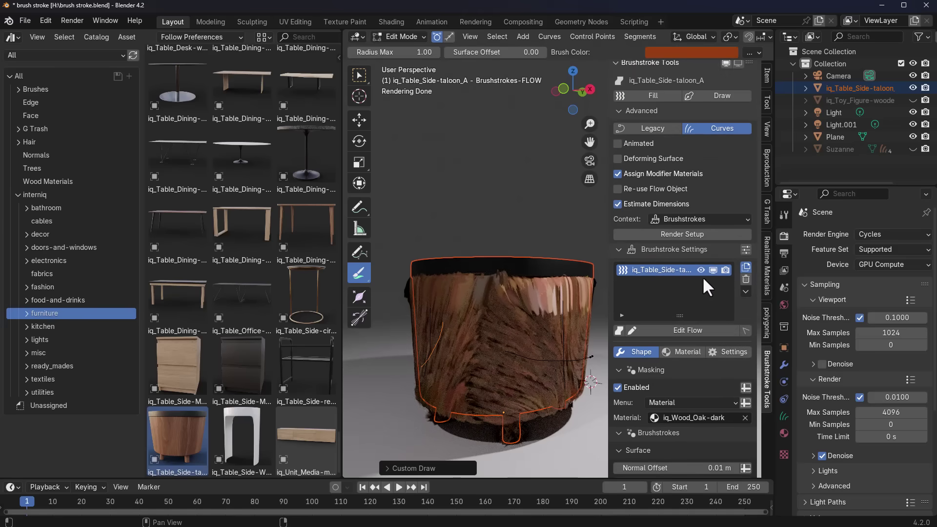
click(746, 267)
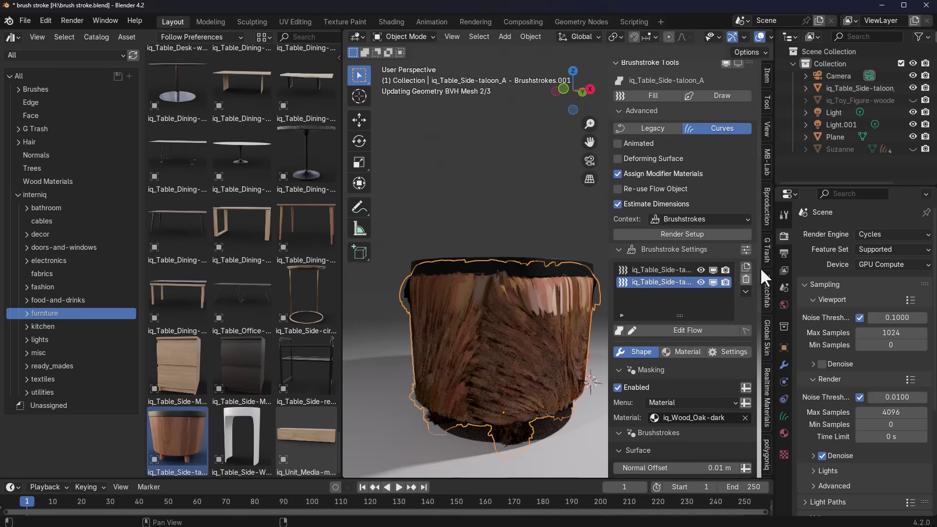
click(655, 271)
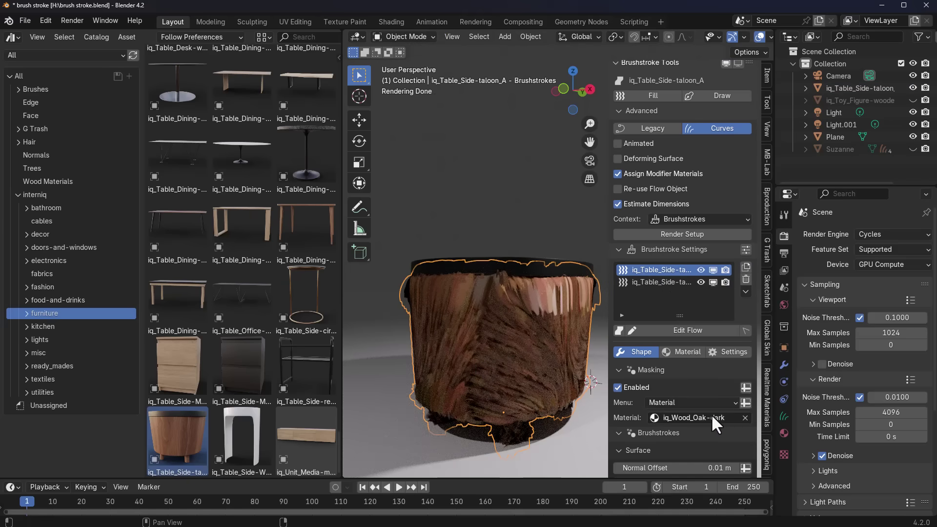
click(743, 416)
click(701, 420)
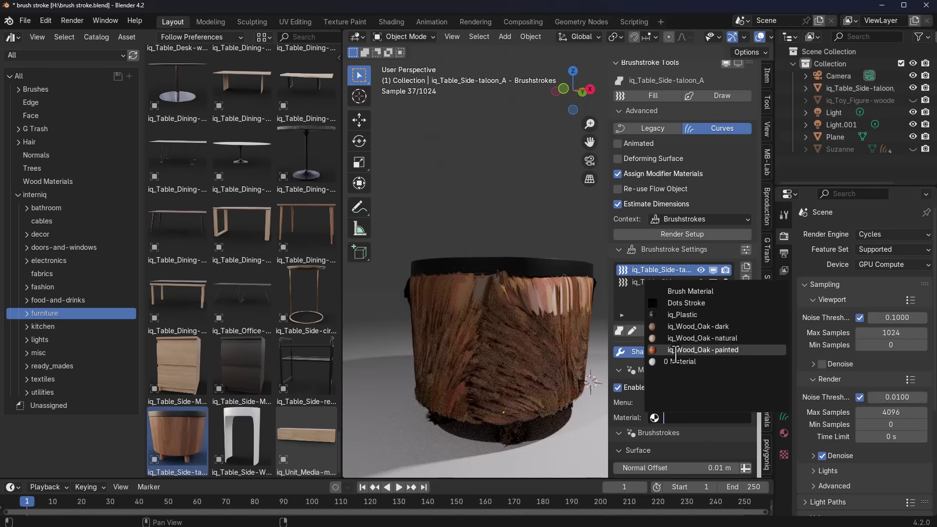
click(652, 314)
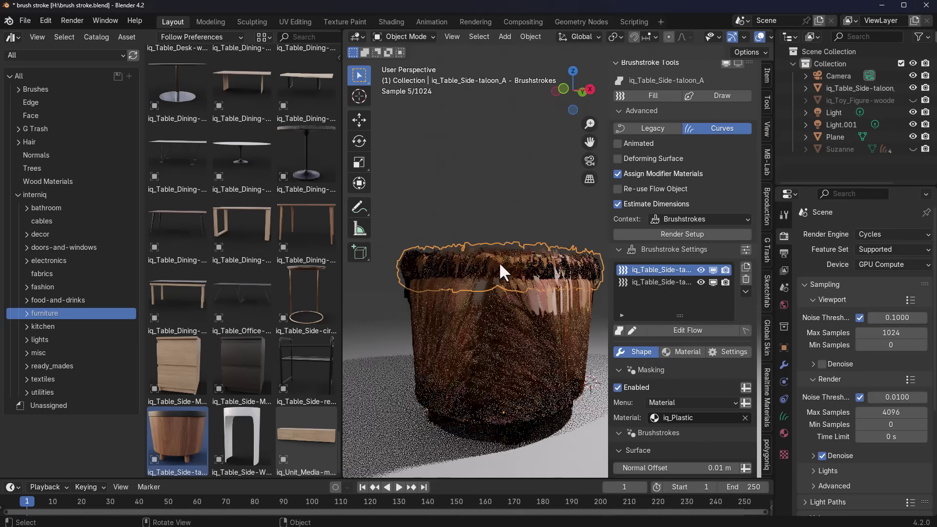
Try iq_Wood_Oak-natural_Diffuse.png as the color texture of the lid's brushstrokes
middle_drag(412, 247, 437, 260)
scroll(723, 366, down, 4)
scroll(714, 372, down, 7)
click(699, 432)
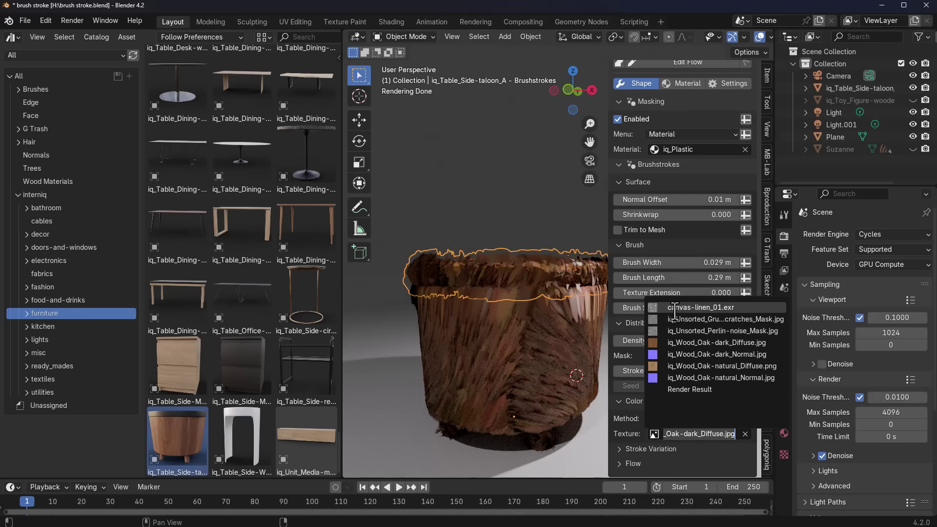
click(696, 367)
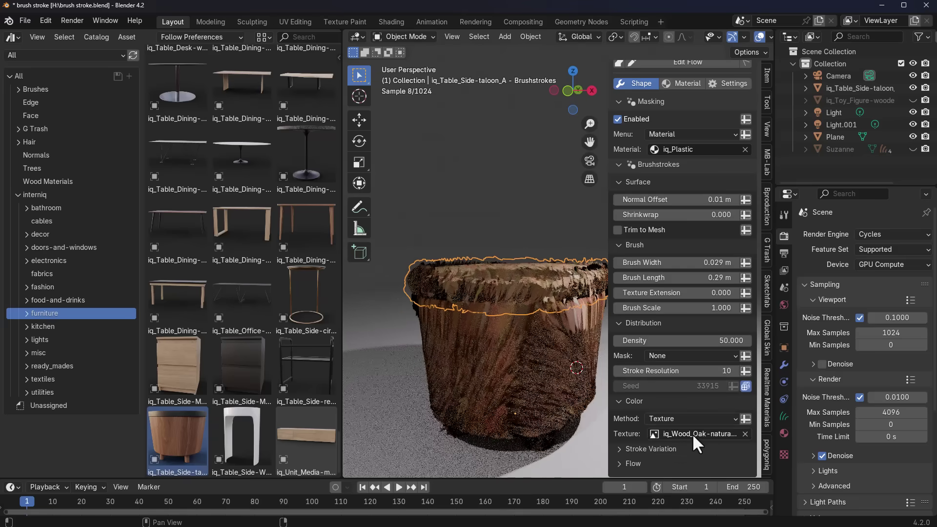
Change the color method of the lid's brushstrokes to Curves
click(710, 432)
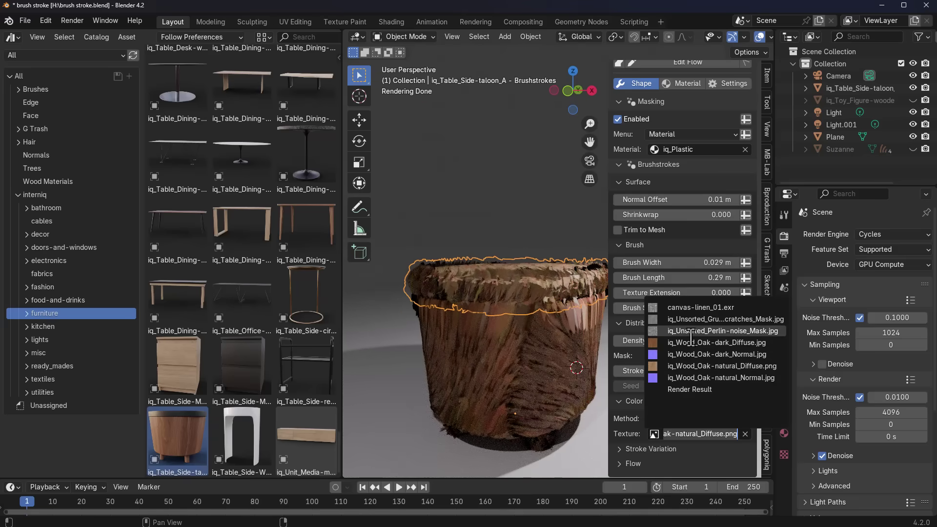
key(Escape)
click(672, 421)
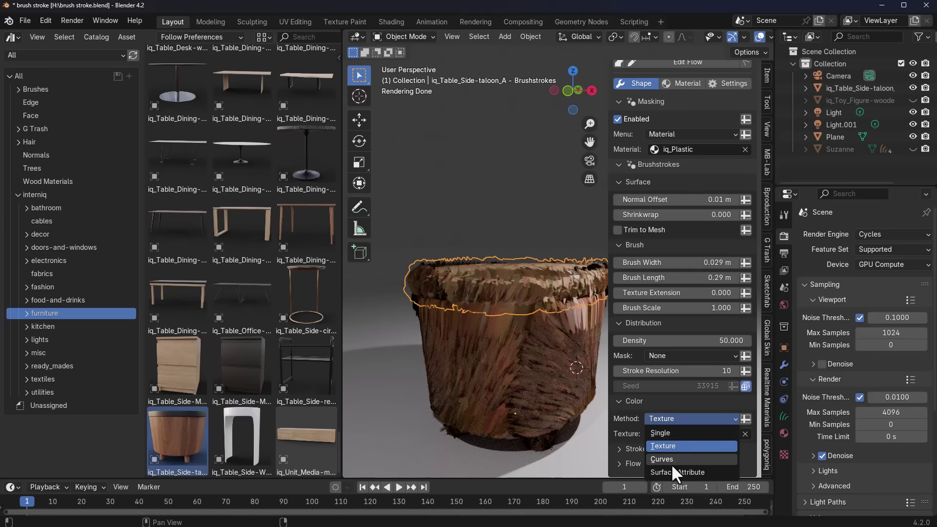
click(675, 458)
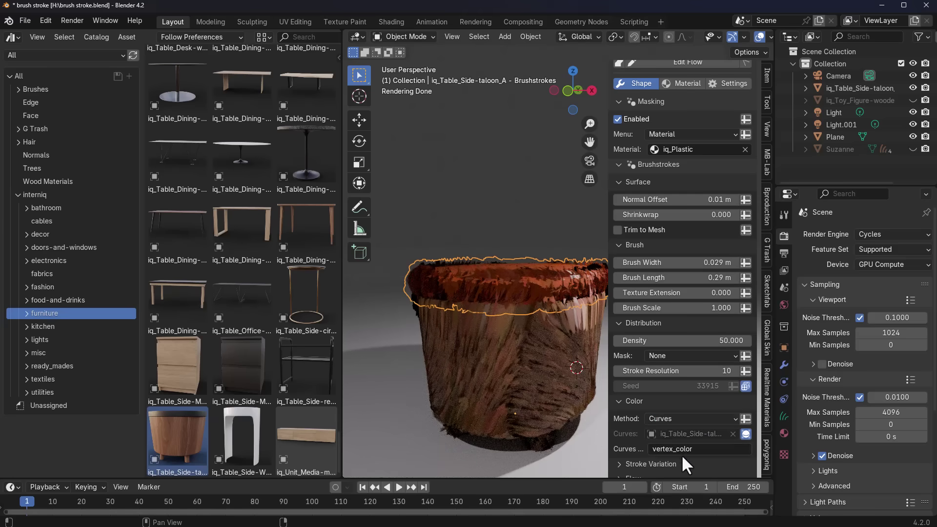
Put the lid's brushstrokes in Edit Mode, darken the brush color to near-black and start editing their flow
click(407, 41)
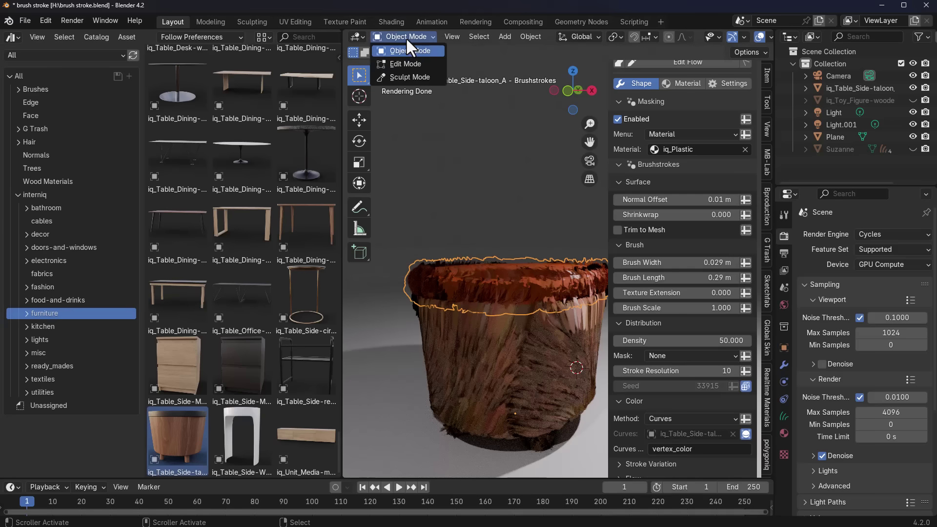
click(410, 65)
click(695, 51)
mouse_move(767, 154)
mouse_down()
mouse_move(767, 142)
mouse_move(766, 166)
mouse_up()
scroll(680, 214, up, 6)
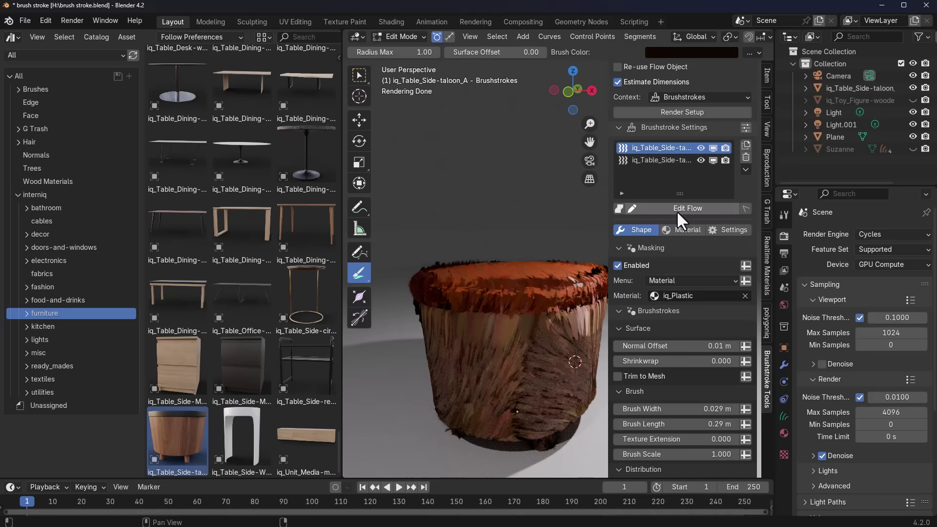
click(676, 210)
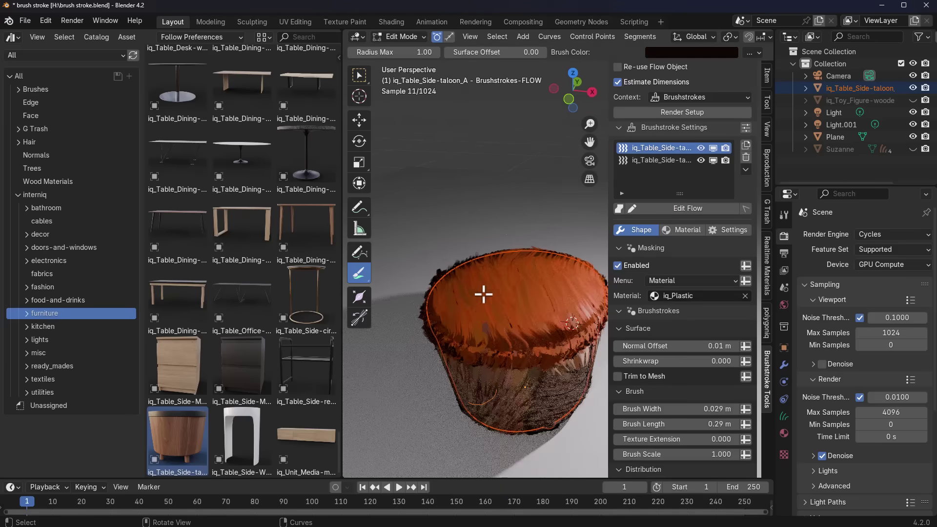
Draw a near-black flow curve around the front of the table lid and move it slightly upward with the Move tool
drag(466, 339, 590, 348)
middle_drag(561, 286, 575, 272)
middle_drag(460, 379, 505, 326)
click(359, 119)
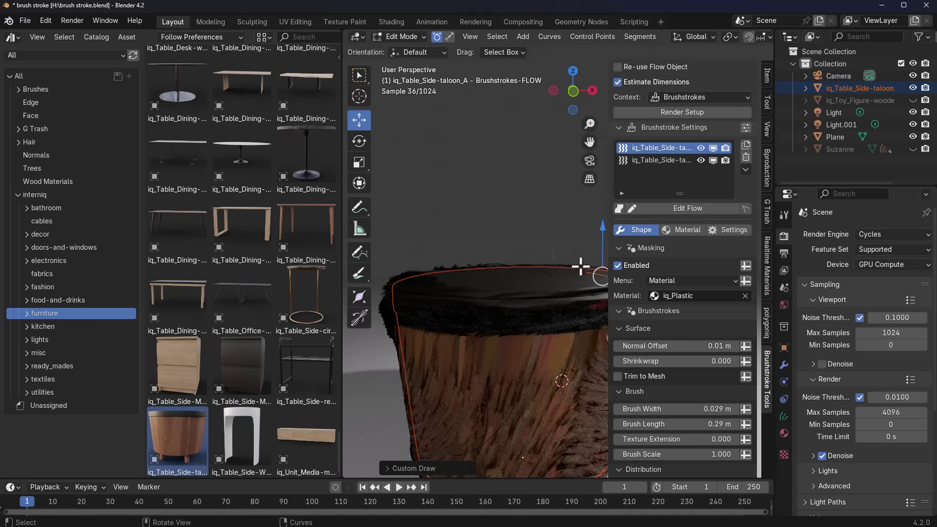
drag(601, 232, 601, 228)
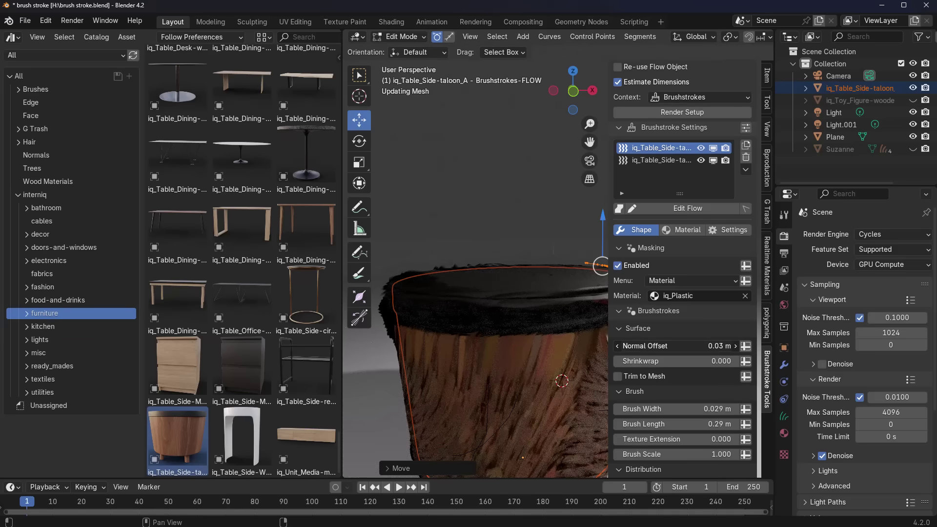
Try a much larger normal offset of about 0.25 m on the lid's brushstrokes and reset it to 0.01 m
drag(676, 346, 695, 346)
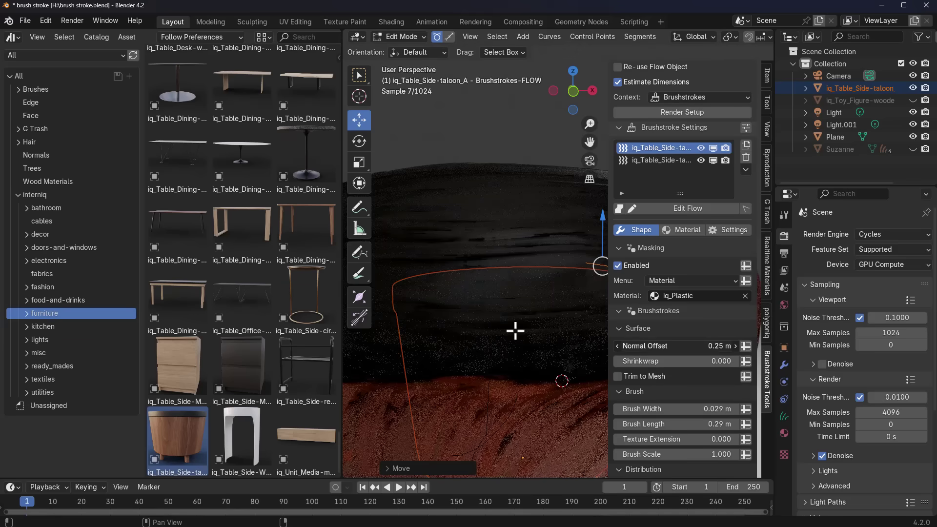
scroll(516, 331, down, 6)
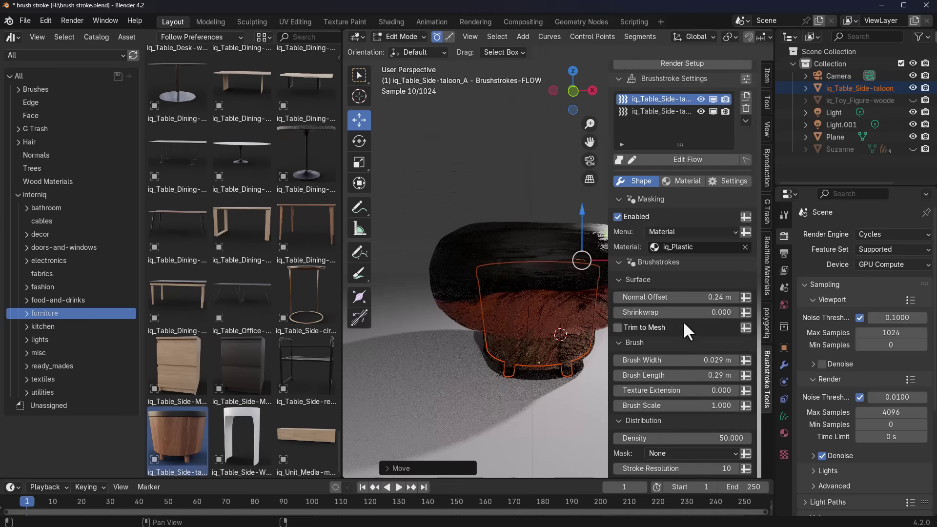
click(673, 298)
text(0.0)
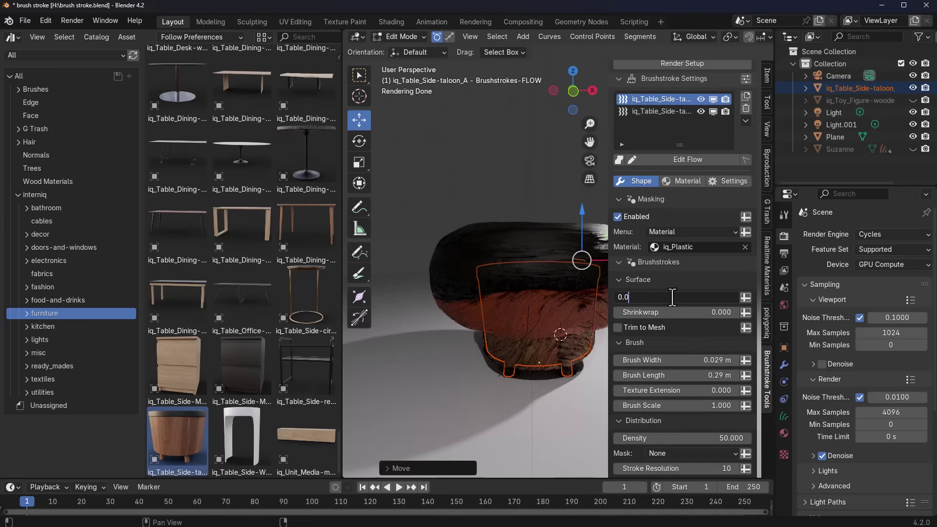
text(1)
key(Return)
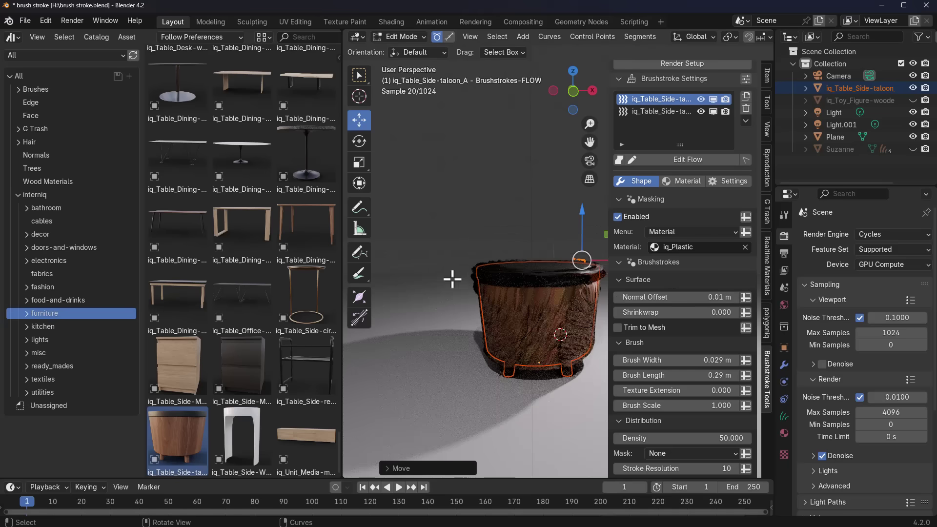
Set the normal offset of the lid's brushstrokes to 0.03 m
middle_drag(452, 277, 529, 321)
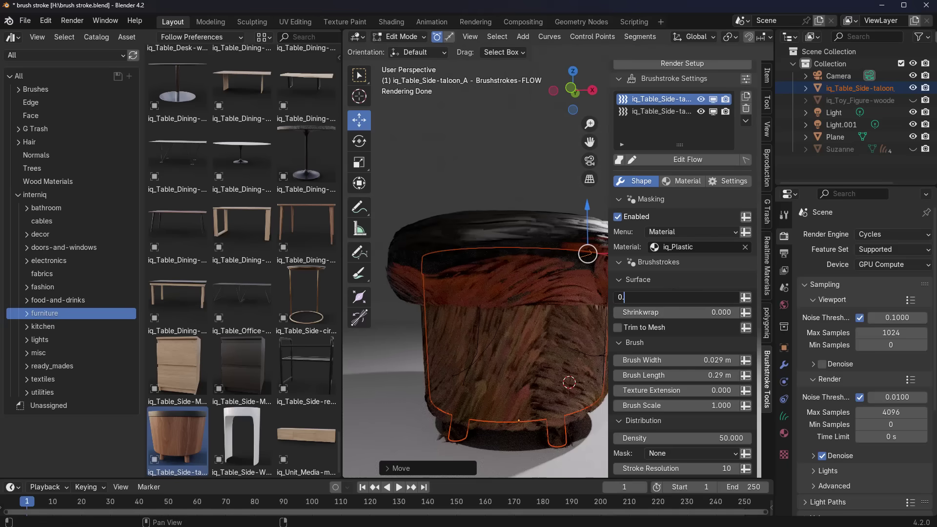
text(03)
key(Return)
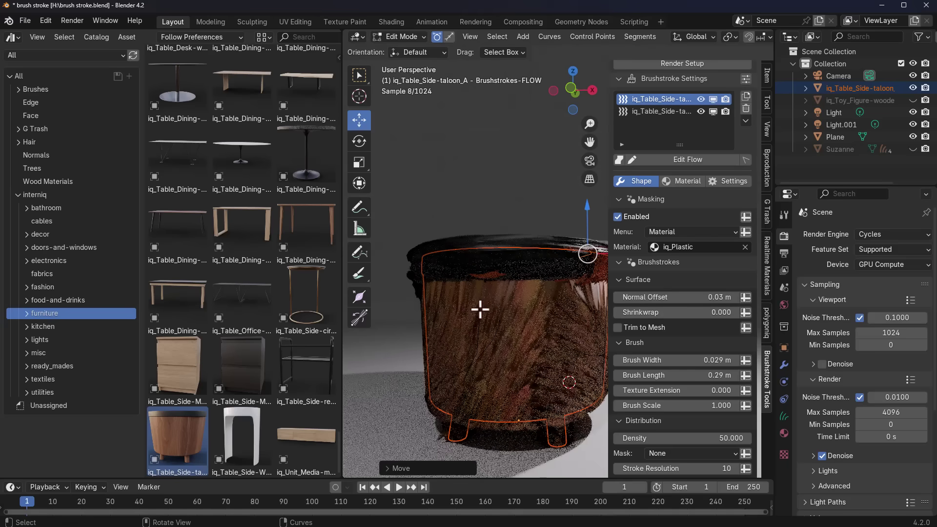
Resume editing the lid's flow and draw another near-black flow curve along the red patch on its rim
mouse_move(469, 308)
middle_down()
mouse_move(483, 346)
mouse_move(499, 332)
mouse_move(452, 299)
mouse_move(504, 303)
mouse_move(484, 299)
middle_up()
drag(478, 295, 574, 291)
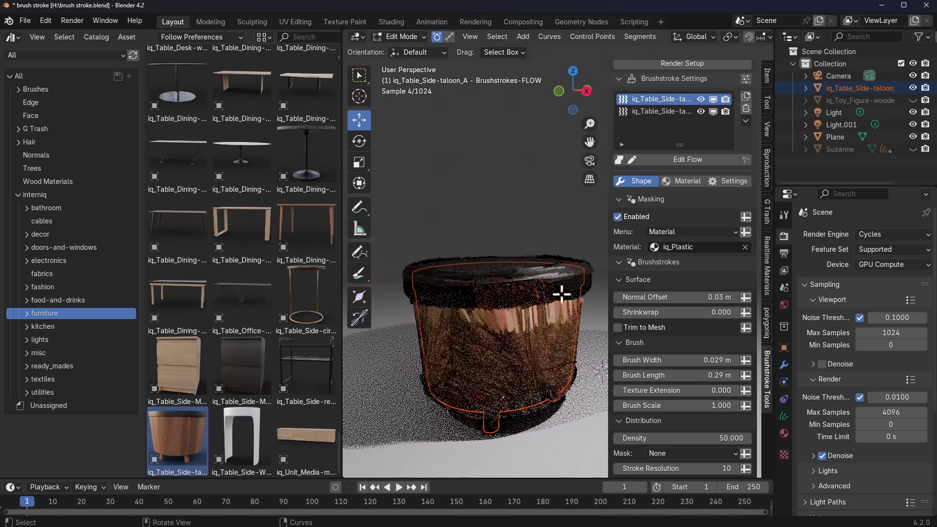
click(693, 159)
drag(478, 297, 589, 290)
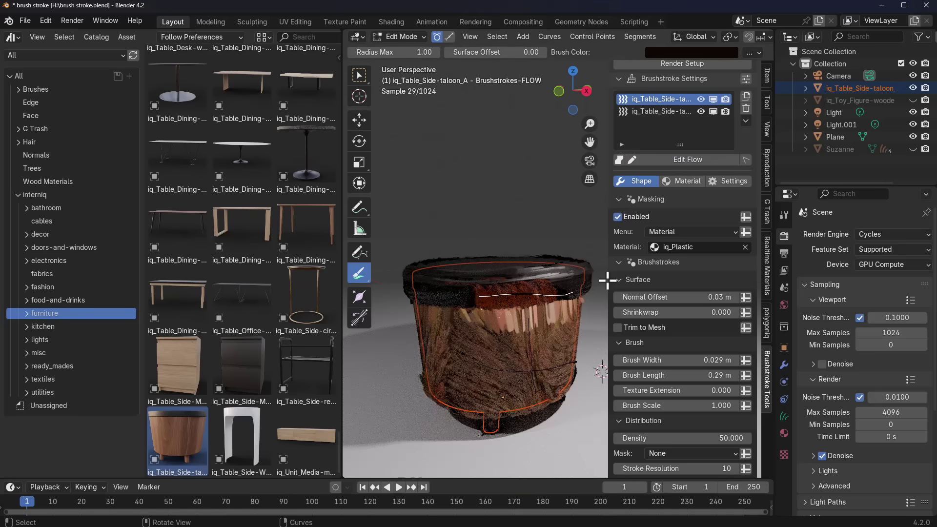
mouse_move(603, 282)
middle_down()
mouse_move(527, 299)
mouse_move(523, 277)
middle_up()
scroll(523, 277, up, 2)
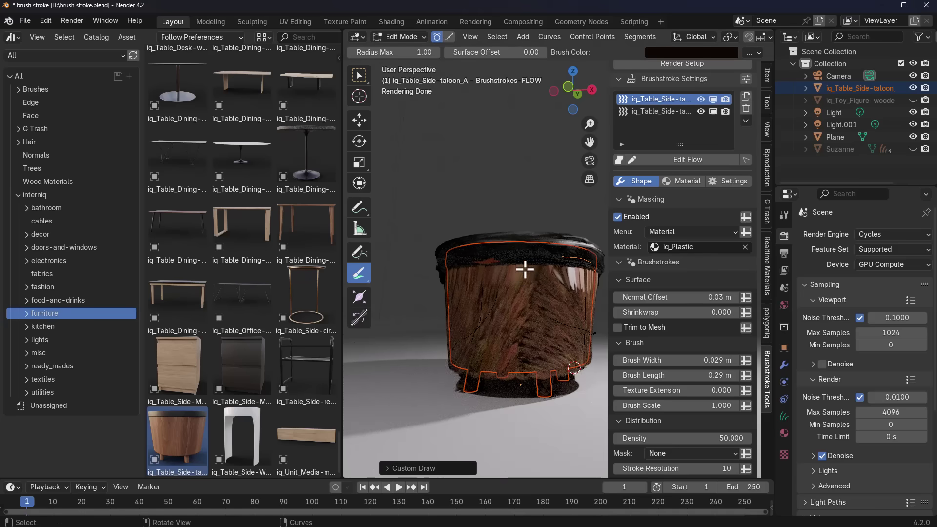
Leave flow editing and return to Object Mode
click(400, 37)
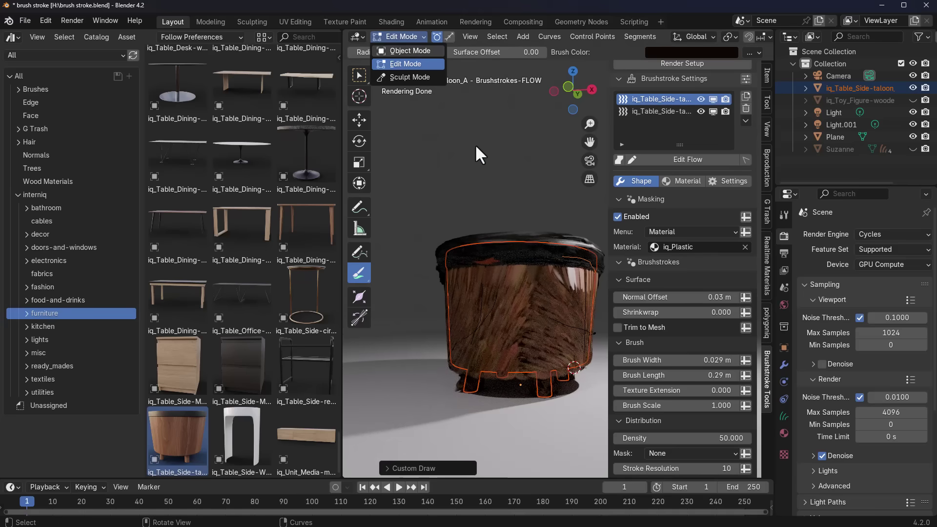
key(Tab)
mouse_move(510, 262)
middle_down()
mouse_move(503, 262)
mouse_move(508, 240)
mouse_move(546, 274)
mouse_move(525, 266)
middle_up()
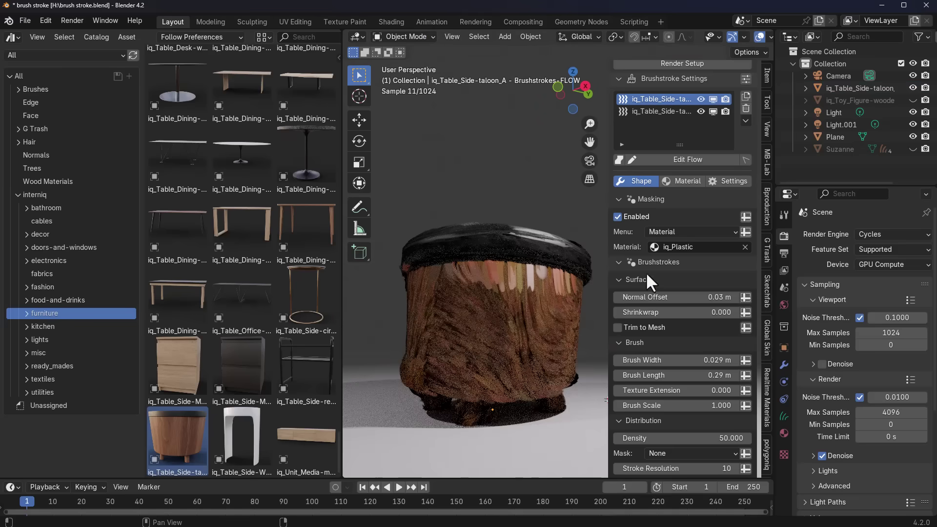
Reveal the advanced brushstroke settings of the lid's layer and review the additional shape and color options
scroll(648, 271, up, 6)
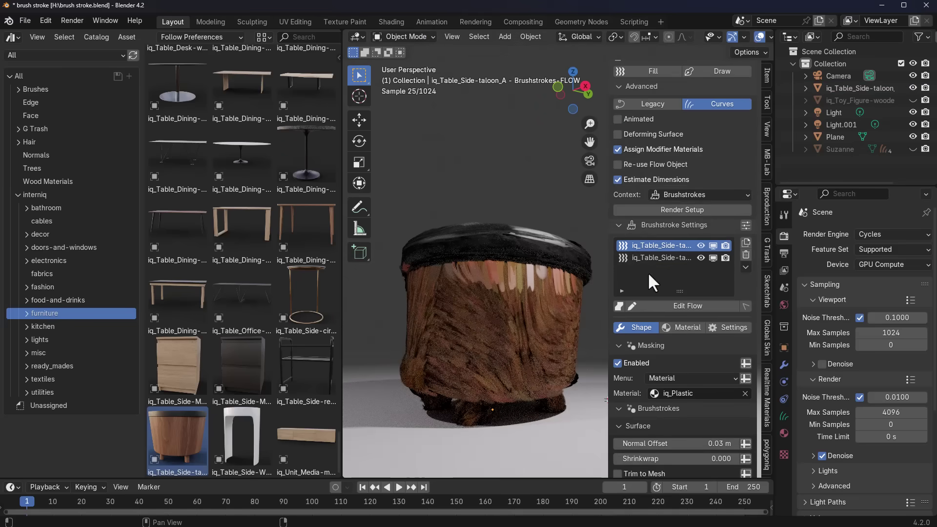
click(746, 224)
scroll(734, 371, down, 15)
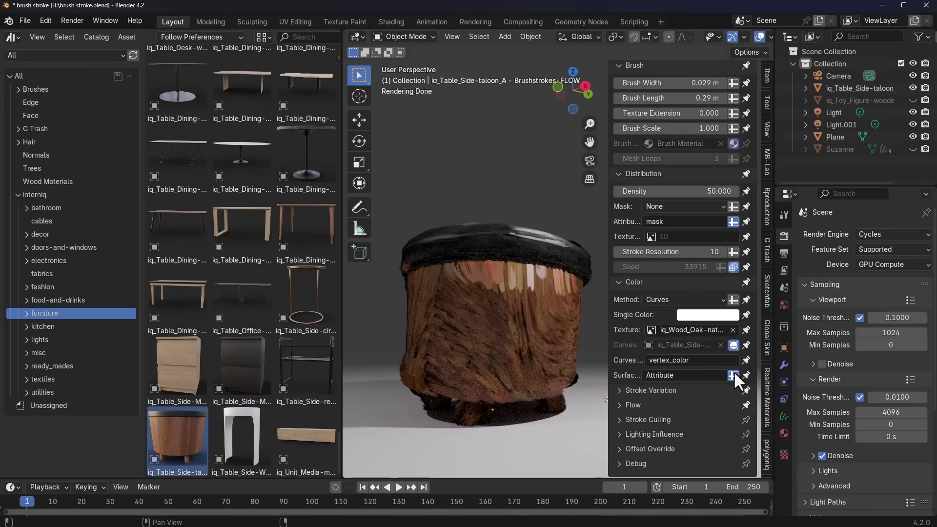
scroll(713, 413, up, 6)
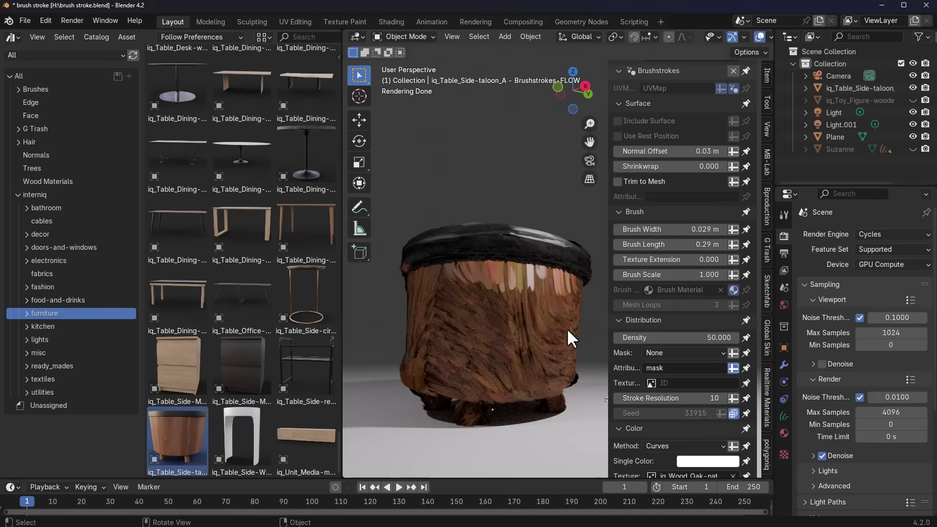
Change the asset browser area into a Geometry Node Editor
click(6, 36)
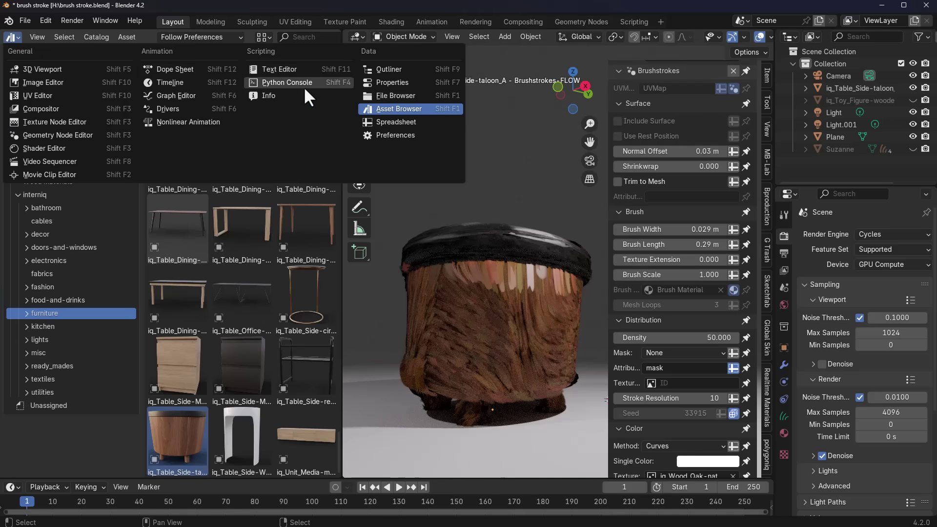
click(93, 135)
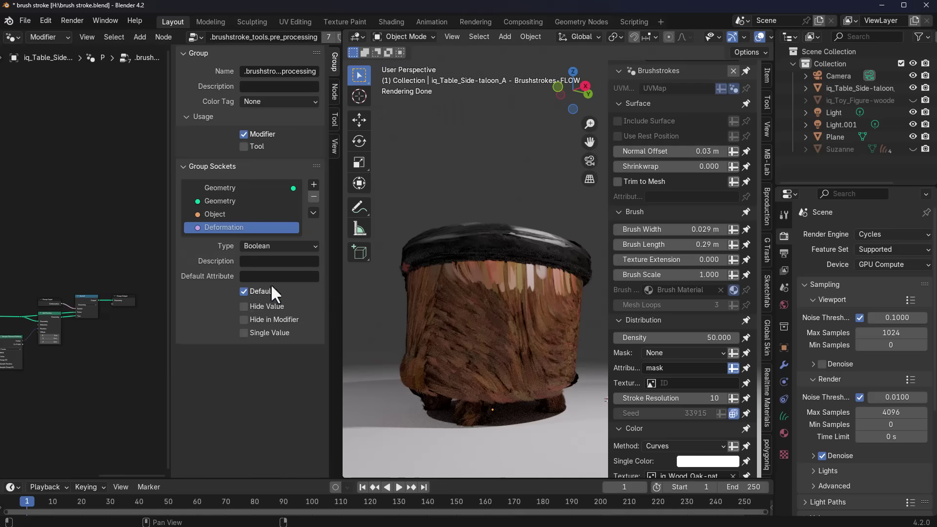
scroll(75, 335, down, 4)
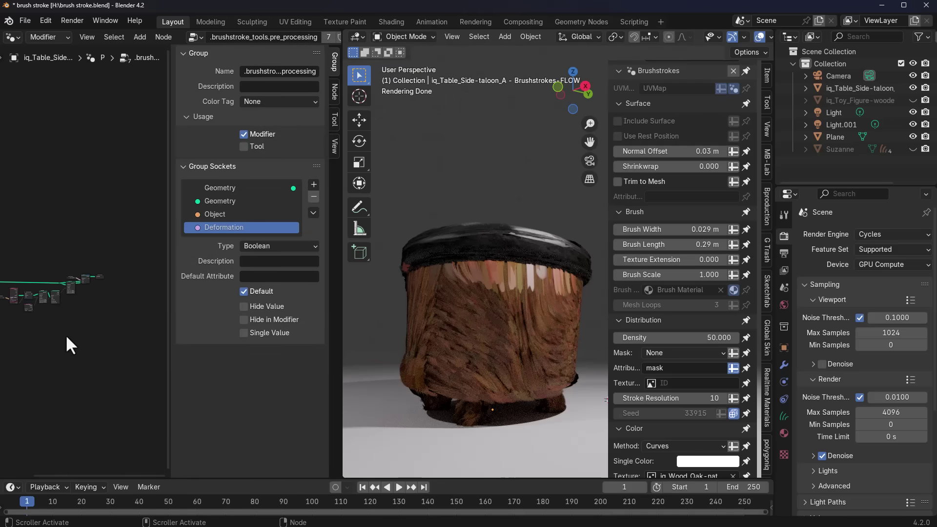
middle_drag(59, 332, 127, 344)
scroll(112, 336, up, 3)
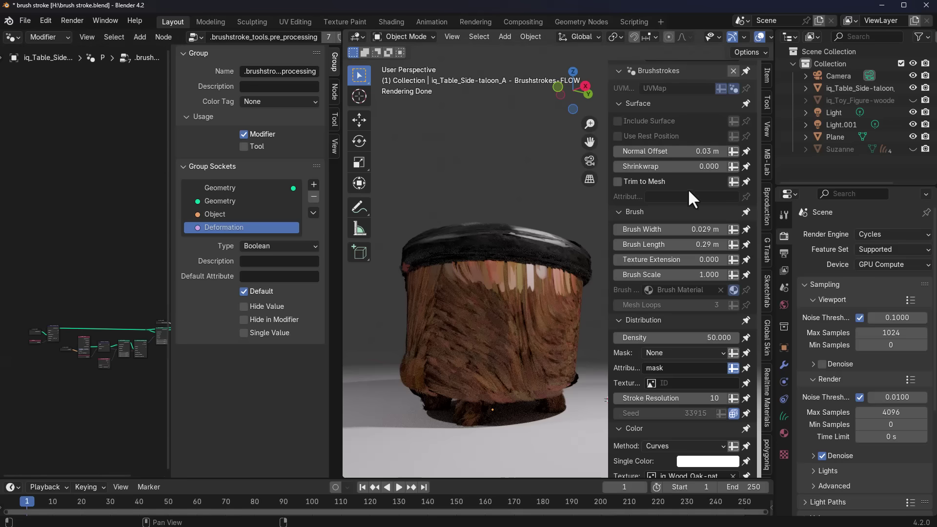
Select the table's second brushstroke layer to load its surface_fill node group in the node editor
scroll(664, 202, up, 3)
scroll(664, 202, up, 5)
click(653, 118)
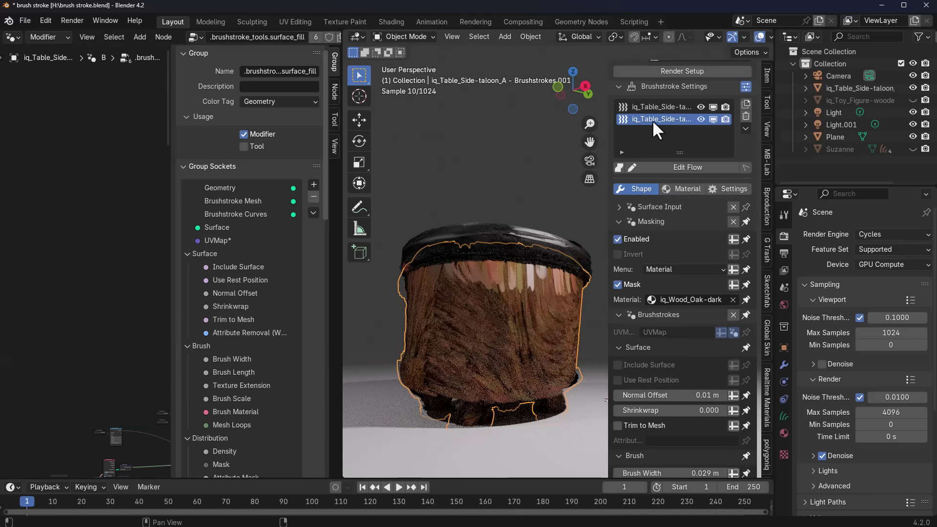
scroll(66, 347, up, 3)
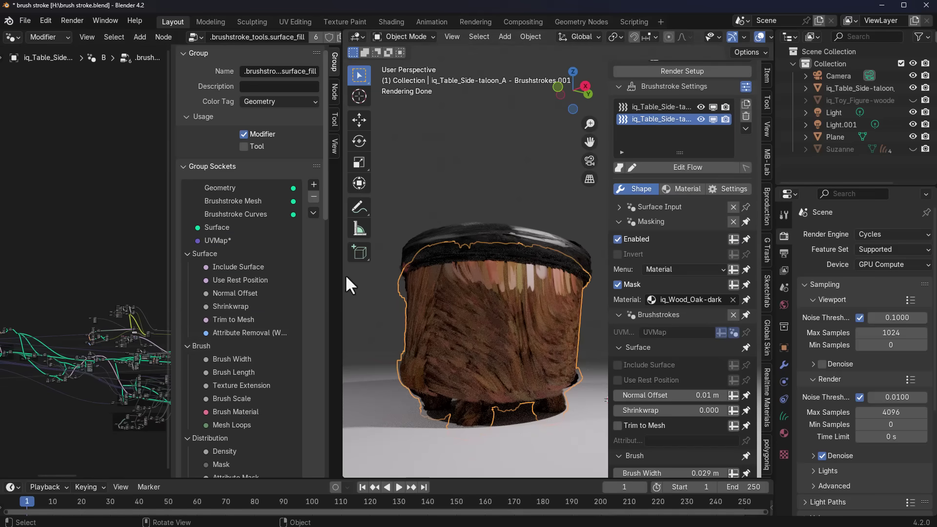
Enlarge the node editor and examine the surface_fill node network behind the brushstrokes
drag(343, 281, 594, 272)
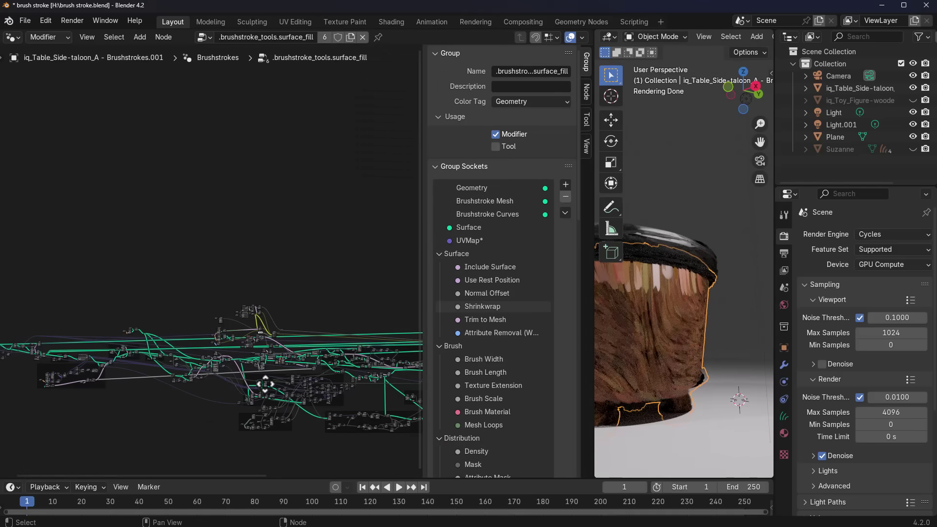
scroll(253, 377, up, 7)
middle_drag(353, 320, 166, 138)
middle_drag(314, 315, 113, 339)
scroll(209, 255, up, 20)
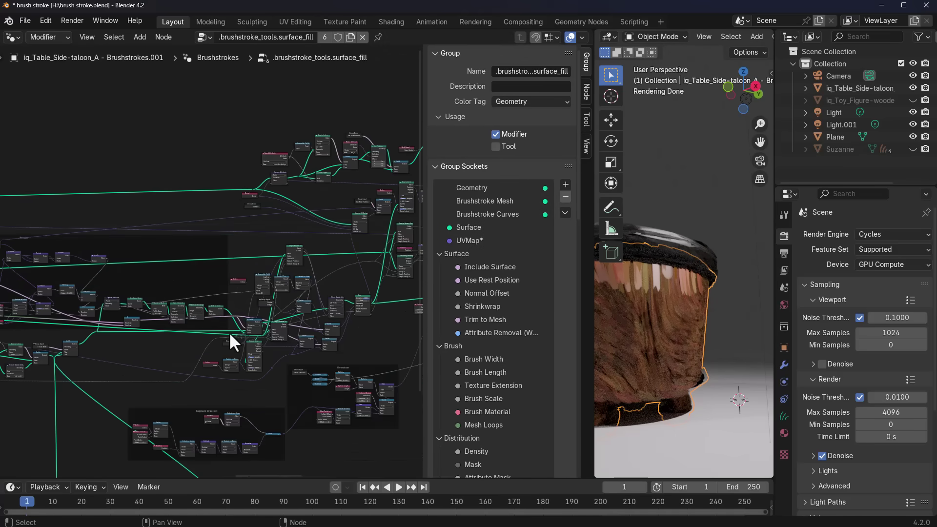
scroll(235, 336, down, 10)
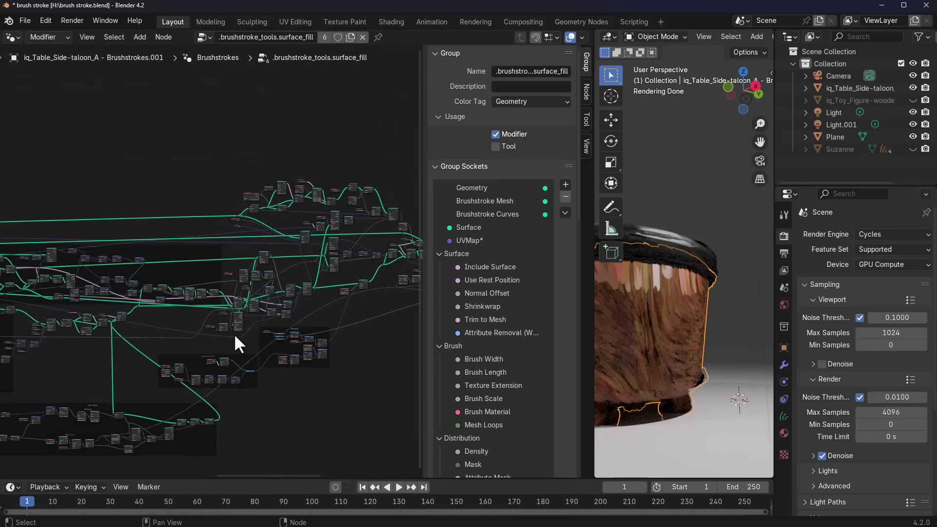
middle_drag(235, 336, 283, 337)
Give the 3D viewport more room again and switch the render engine to EEVEE
drag(593, 334, 374, 335)
middle_drag(538, 256, 505, 280)
click(890, 234)
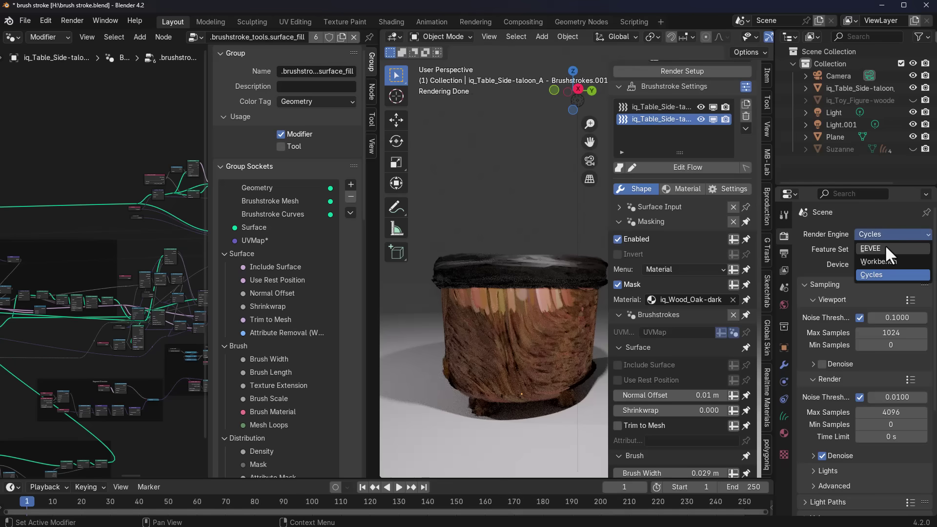
click(885, 247)
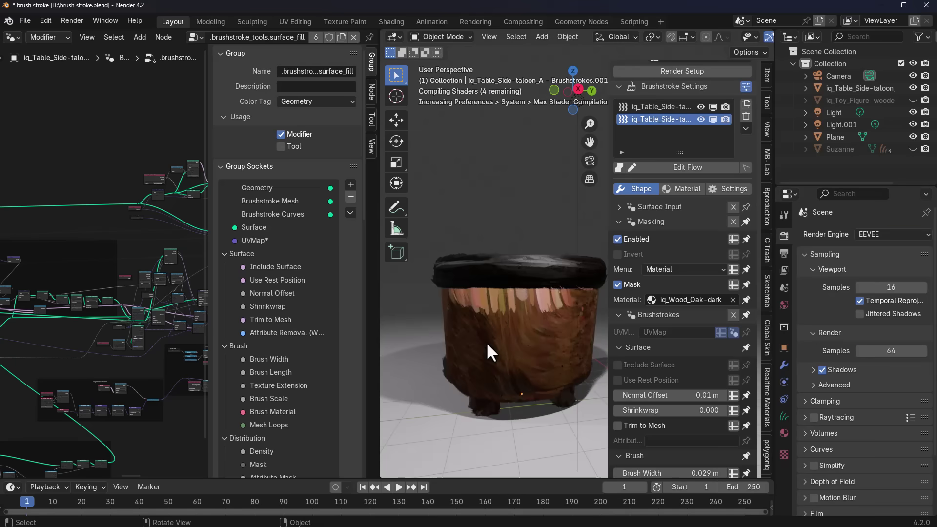
Inspect the table's brushstrokes in the EEVEE preview from several angles and widen the 3D viewport
middle_drag(483, 348, 468, 327)
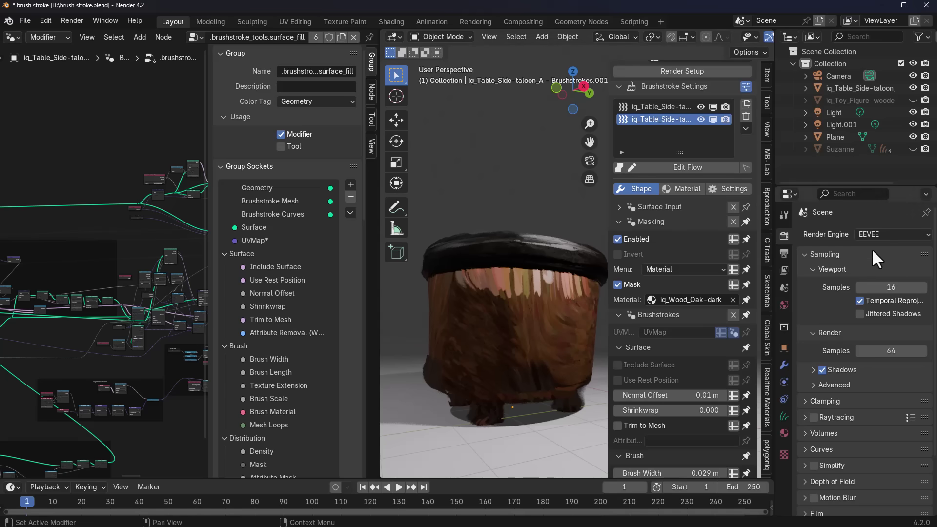
middle_drag(504, 338, 503, 331)
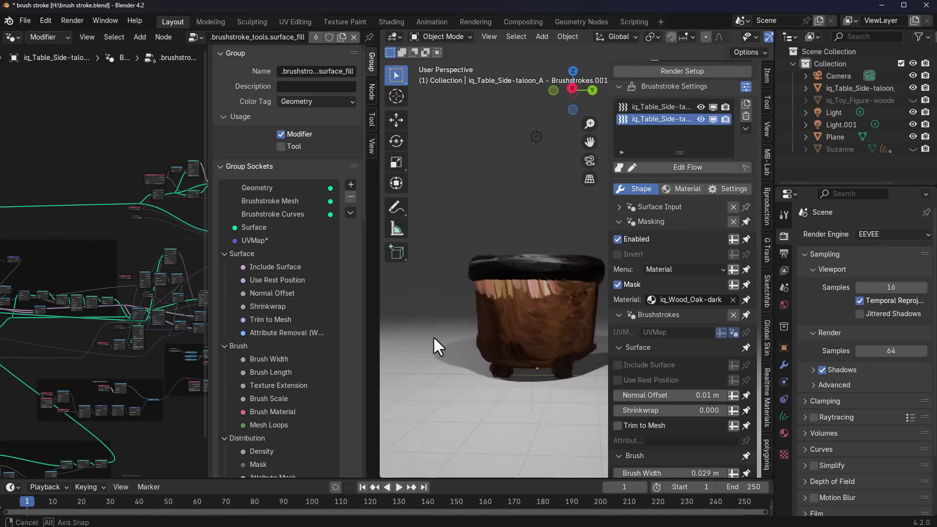
scroll(497, 312, up, 5)
scroll(497, 313, down, 3)
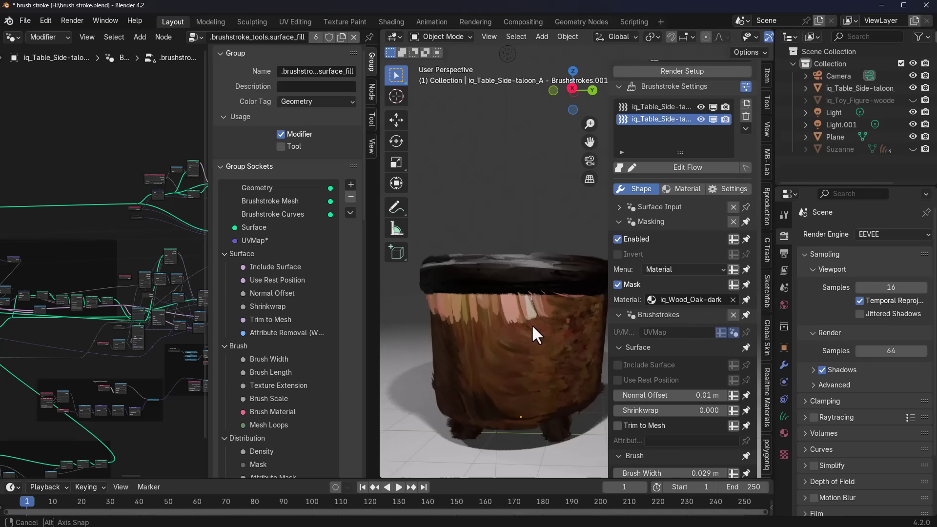
middle_drag(532, 325, 567, 316)
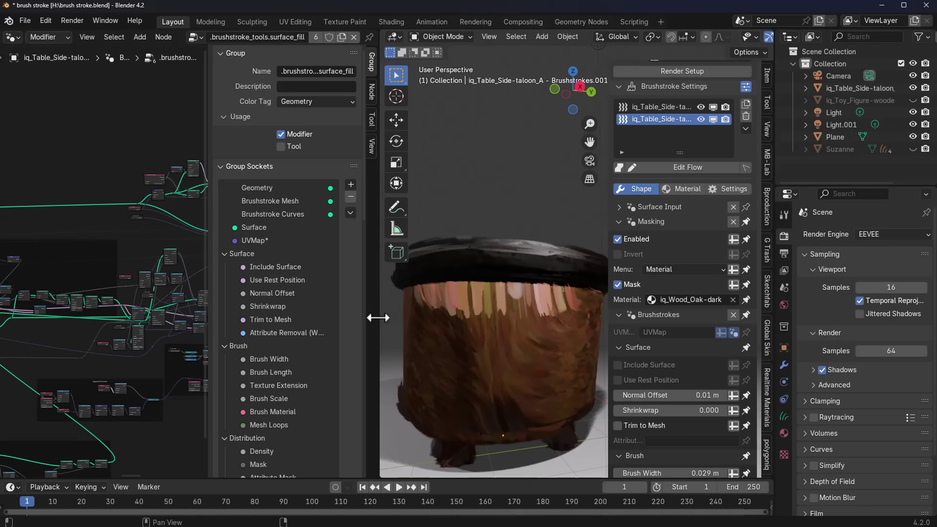
drag(379, 318, 139, 318)
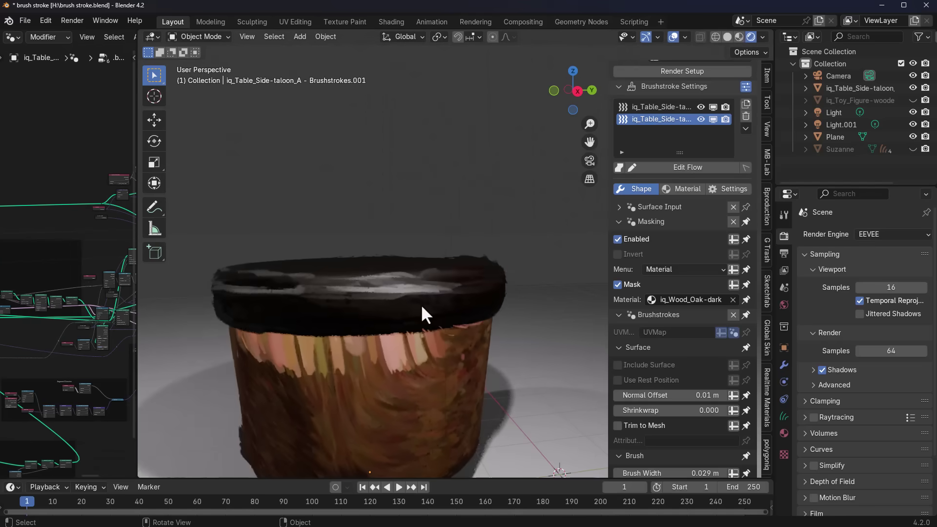
middle_drag(420, 304, 311, 210)
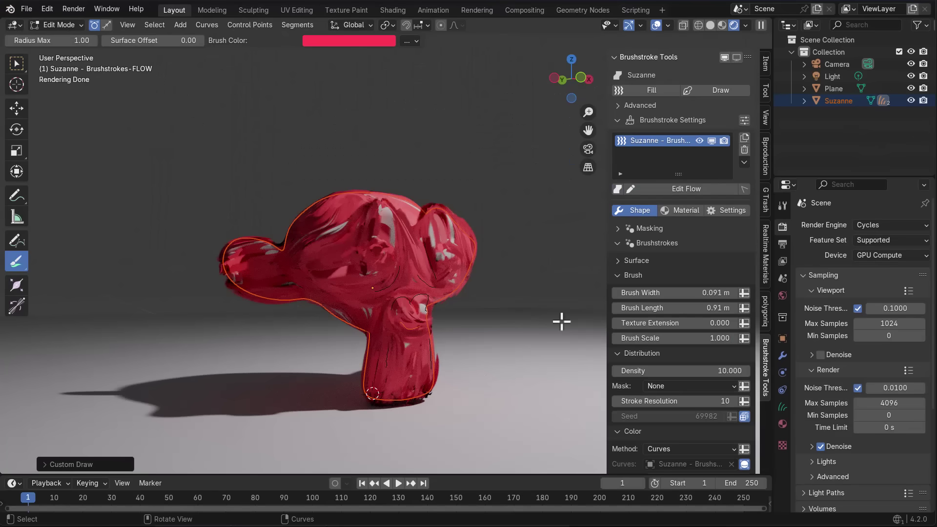
Hide Suzanne's filled brushstroke layer and add a new Draw brushstroke layer to the mesh
click(701, 141)
key(Return)
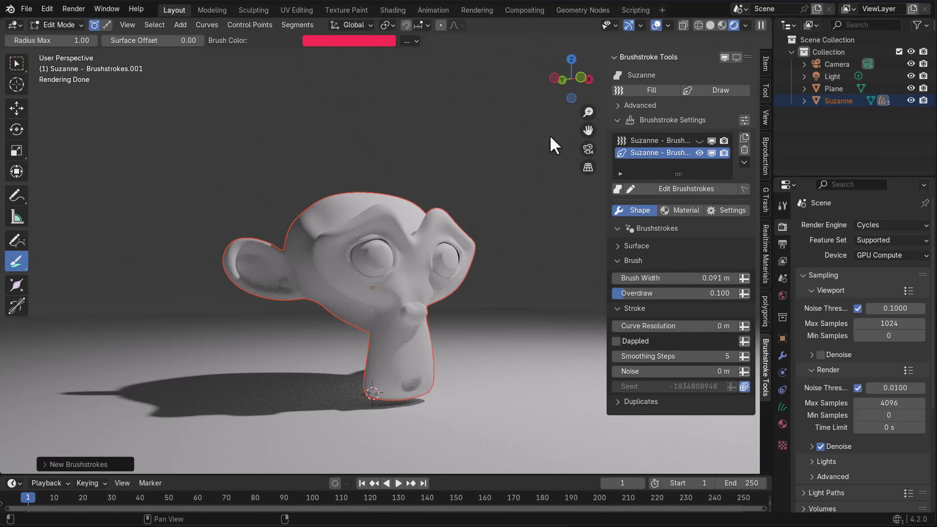
Change the brush color for the hand-drawn strokes to blue
click(349, 40)
click(423, 189)
click(630, 213)
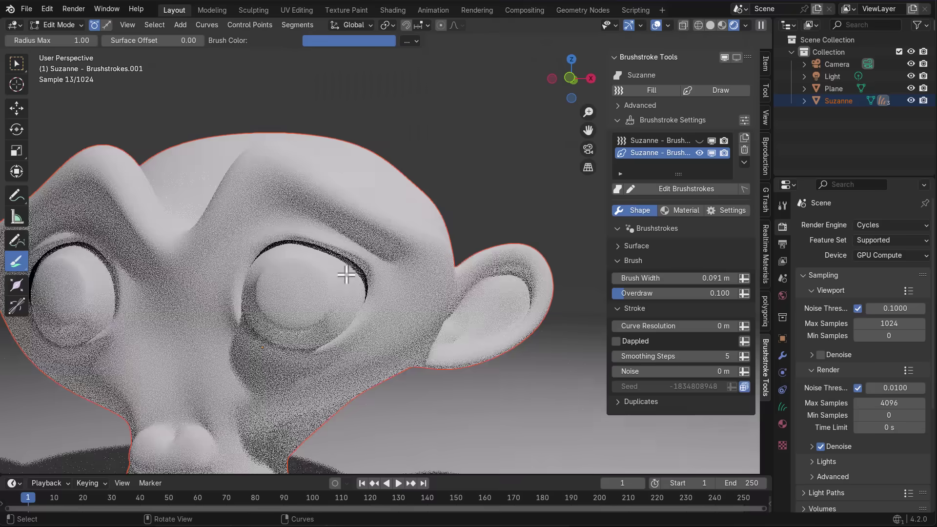
Draw thin blue brushstrokes on Suzanne's brows, around both eyes and on the cheeks
middle_drag(345, 274, 366, 271)
drag(311, 273, 373, 217)
scroll(376, 229, down, 5)
mouse_move(383, 267)
mouse_down()
mouse_move(410, 211)
mouse_move(431, 210)
mouse_move(457, 234)
mouse_up()
mouse_move(472, 246)
mouse_down()
mouse_move(449, 295)
mouse_move(400, 335)
mouse_up()
drag(458, 255, 441, 286)
drag(395, 275, 412, 287)
key(ctrl+z)
drag(361, 239, 345, 221)
drag(286, 241, 258, 266)
drag(347, 273, 345, 309)
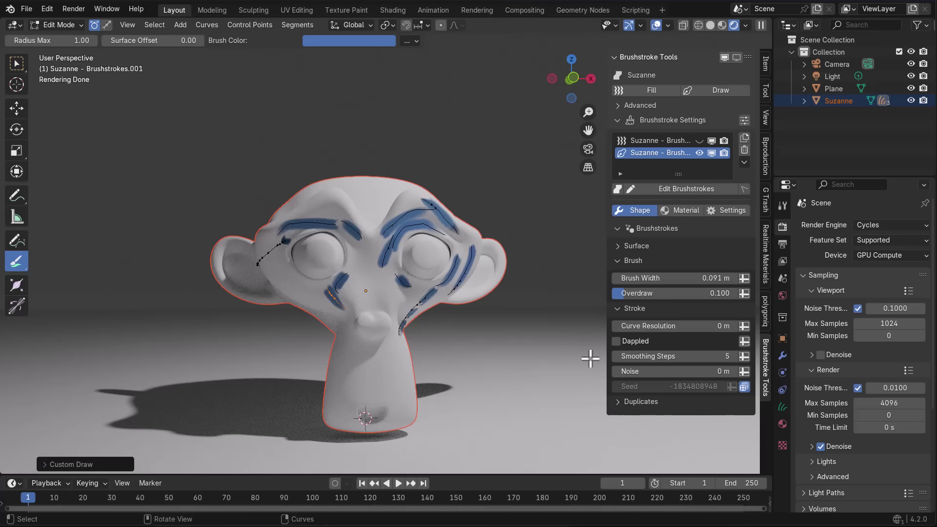
Set the brush width to 0.221 m and paint more blue strokes over Suzanne's brows, nose, cheeks and upper neck
mouse_move(643, 278)
mouse_down()
mouse_move(693, 278)
mouse_move(655, 278)
mouse_up()
drag(369, 256, 380, 299)
mouse_move(357, 247)
mouse_down()
mouse_move(350, 307)
mouse_move(276, 272)
mouse_up()
drag(345, 209, 305, 211)
scroll(485, 239, up, 3)
middle_drag(415, 308, 341, 316)
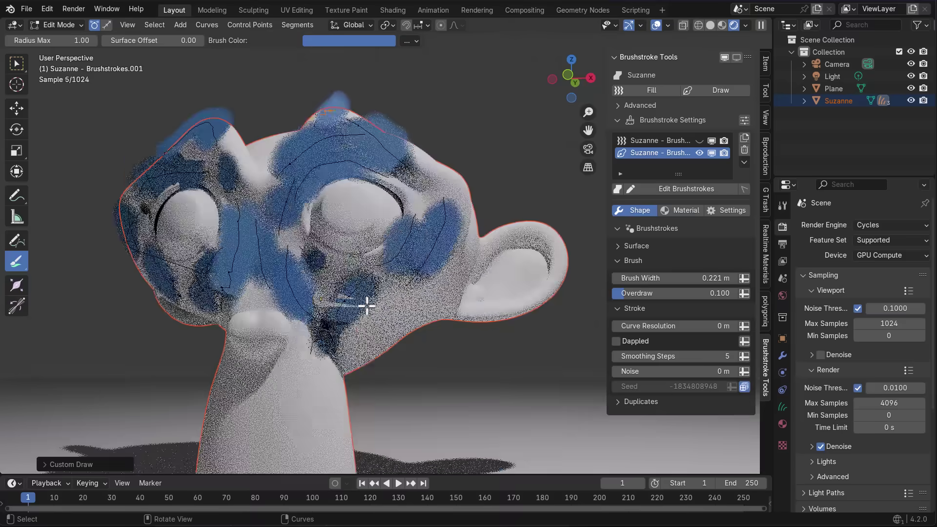
drag(328, 326, 294, 431)
drag(398, 306, 349, 352)
middle_drag(281, 342, 374, 344)
mouse_move(297, 266)
mouse_down()
mouse_move(393, 315)
mouse_move(414, 391)
mouse_up()
Paint broad blue strokes down Suzanne's neck and across the lower part of the face
middle_drag(492, 335, 454, 336)
drag(356, 408, 369, 460)
shift+middle_drag(409, 392, 473, 269)
mouse_move(387, 264)
mouse_down()
mouse_move(382, 317)
mouse_move(325, 423)
mouse_up()
drag(460, 360, 464, 424)
shift+middle_drag(430, 126, 446, 286)
drag(447, 285, 497, 327)
drag(307, 311, 345, 362)
drag(424, 358, 450, 368)
Add more blue strokes on Suzanne's forehead, the outer sides of the eyes and beside the nose
middle_drag(452, 369, 459, 383)
mouse_move(432, 292)
mouse_down()
mouse_move(407, 258)
mouse_move(351, 252)
mouse_up()
middle_drag(342, 246, 336, 230)
drag(312, 191, 268, 237)
scroll(412, 303, down, 3)
scroll(412, 303, up, 3)
drag(532, 193, 559, 253)
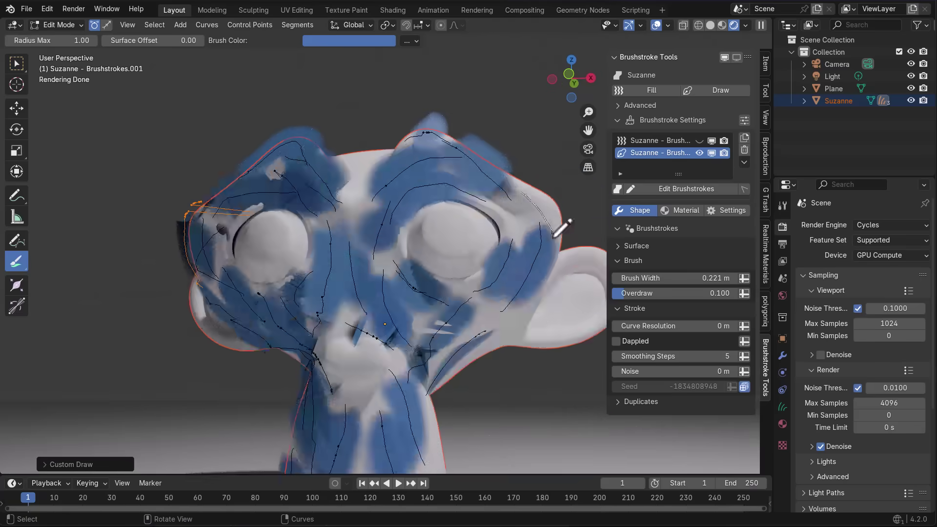
drag(487, 313, 441, 350)
drag(323, 351, 323, 350)
middle_drag(322, 350, 406, 371)
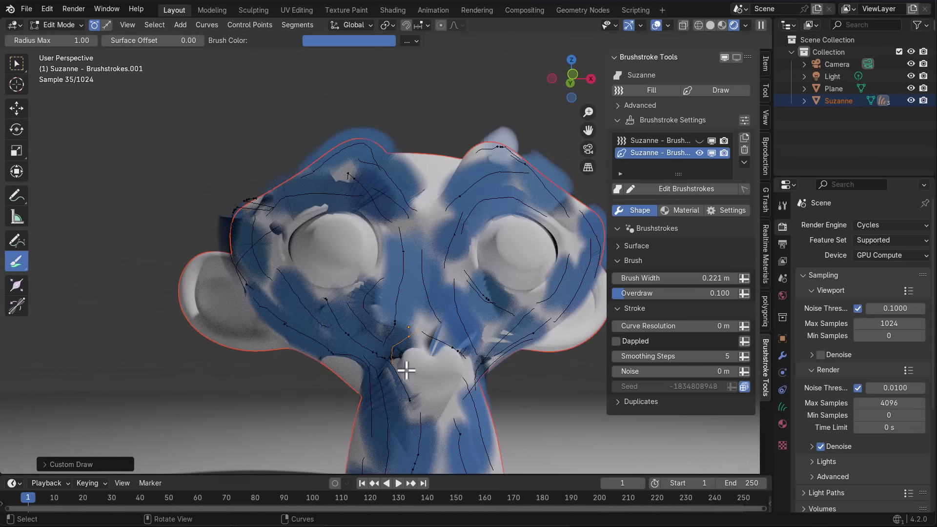
Switch to the Move tool and set the blue strokes' smoothing steps to 0 and noise to 0.04 m
click(17, 111)
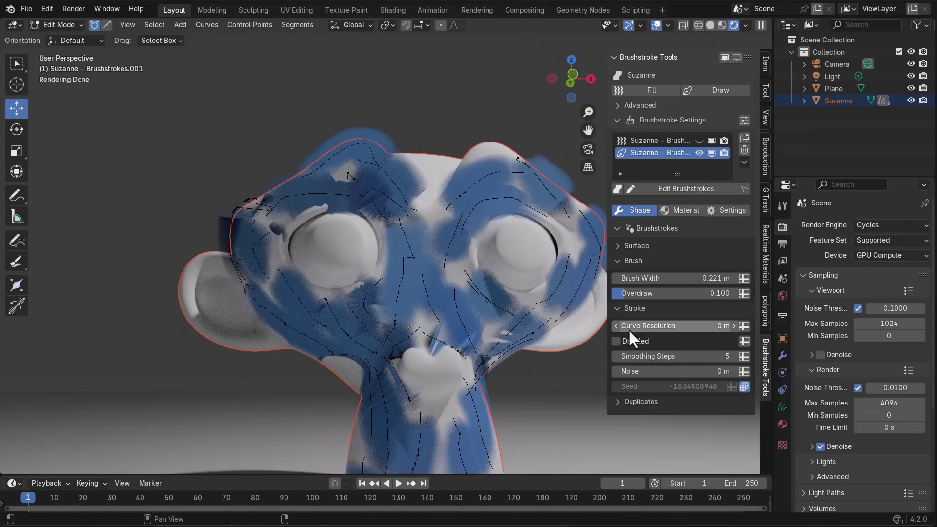
mouse_move(628, 329)
mouse_down()
mouse_move(654, 329)
mouse_move(629, 329)
mouse_move(642, 356)
mouse_move(657, 356)
mouse_move(614, 356)
mouse_move(652, 371)
mouse_move(635, 371)
mouse_up()
Set the Shrinkwrap of the blue brushstrokes' surface settings to 0.223
click(619, 260)
click(622, 247)
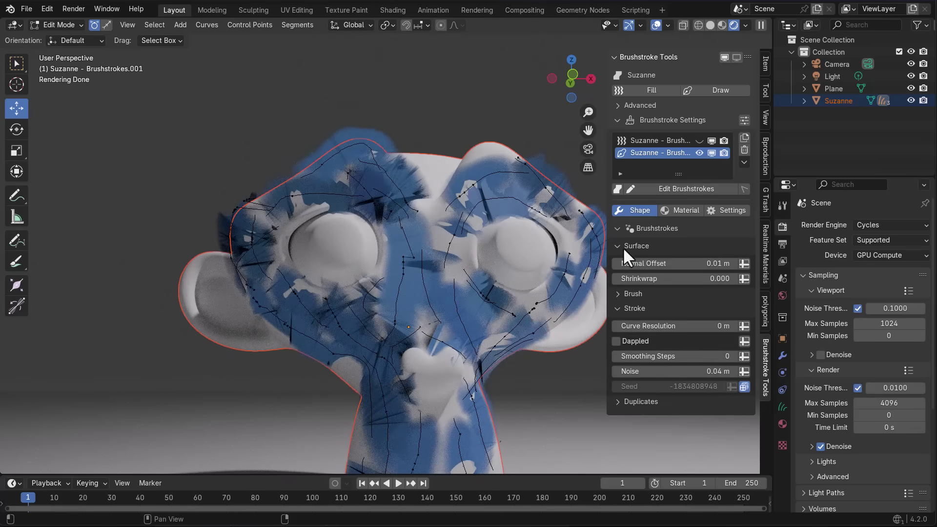
middle_drag(518, 283, 469, 296)
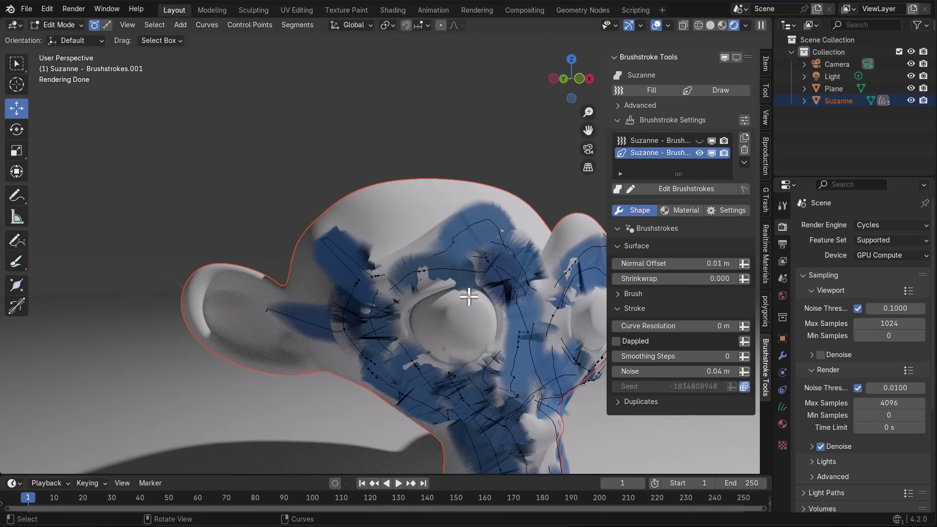
mouse_move(634, 278)
mouse_down()
mouse_move(672, 278)
mouse_move(632, 280)
mouse_up()
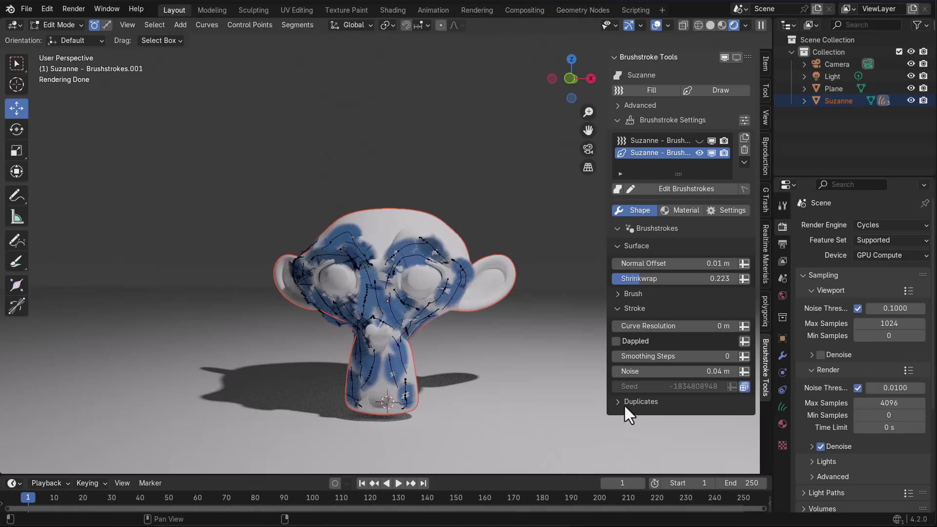
Try stroke duplicates with amount 3, spread 0.16 m, taper 0.260 and segment length 0.24 m, and reset them to defaults
click(626, 405)
scroll(654, 385, down, 3)
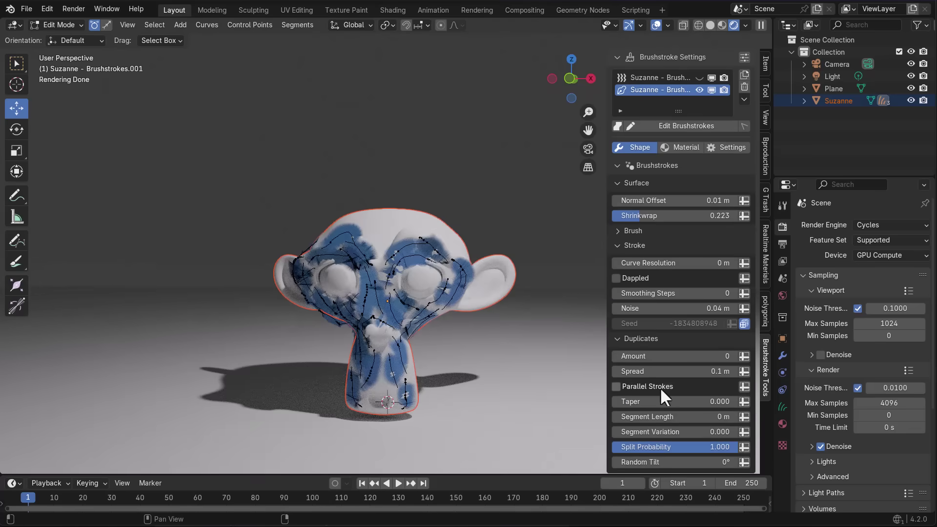
mouse_move(674, 356)
mouse_down()
mouse_move(693, 356)
mouse_move(694, 371)
mouse_up()
drag(676, 401, 703, 401)
drag(636, 417, 673, 417)
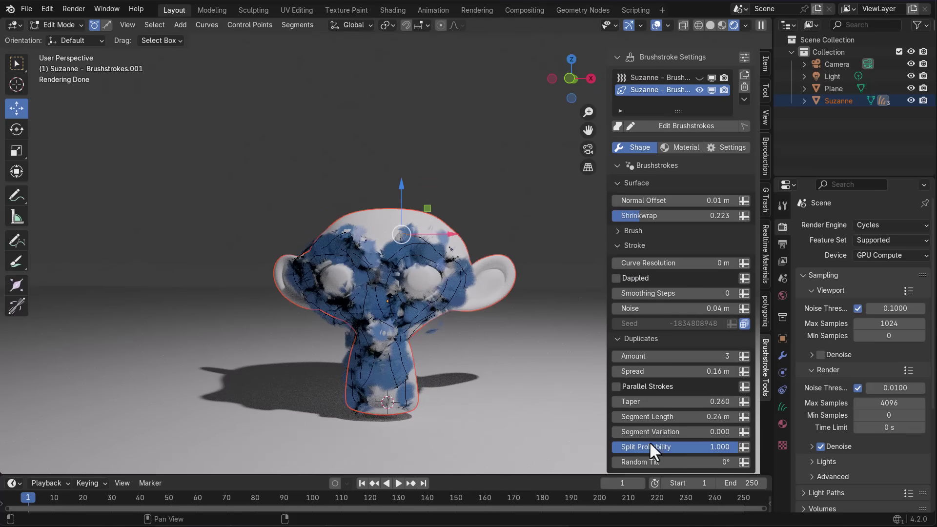
key(BackSpace)
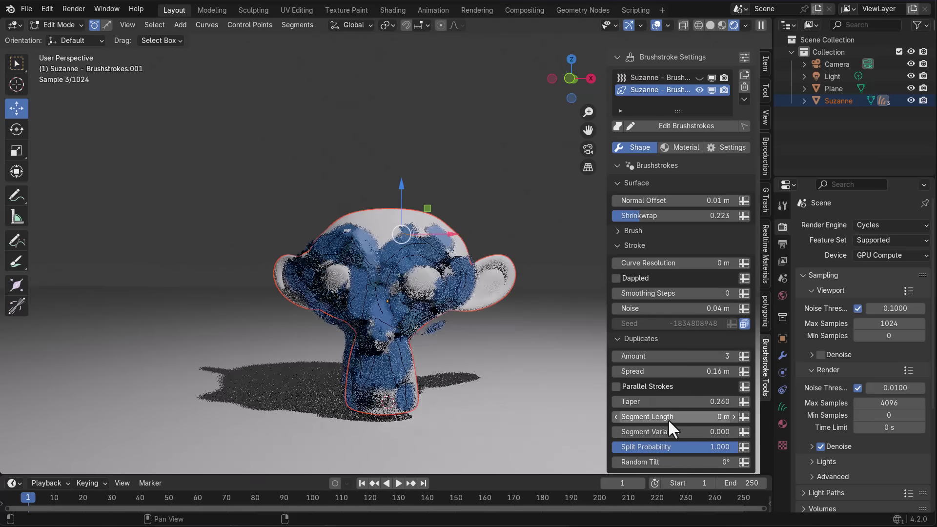
key(BackSpace)
key(BackSpace)
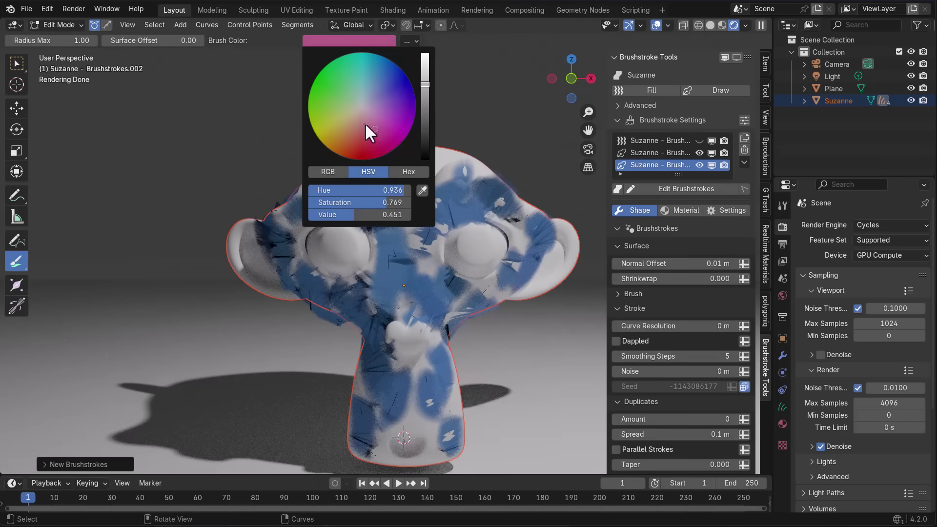
Change the brush color to green and draw strokes around Suzanne's eyes, brows and neck on the new brushstroke layer
click(364, 122)
drag(442, 292, 442, 224)
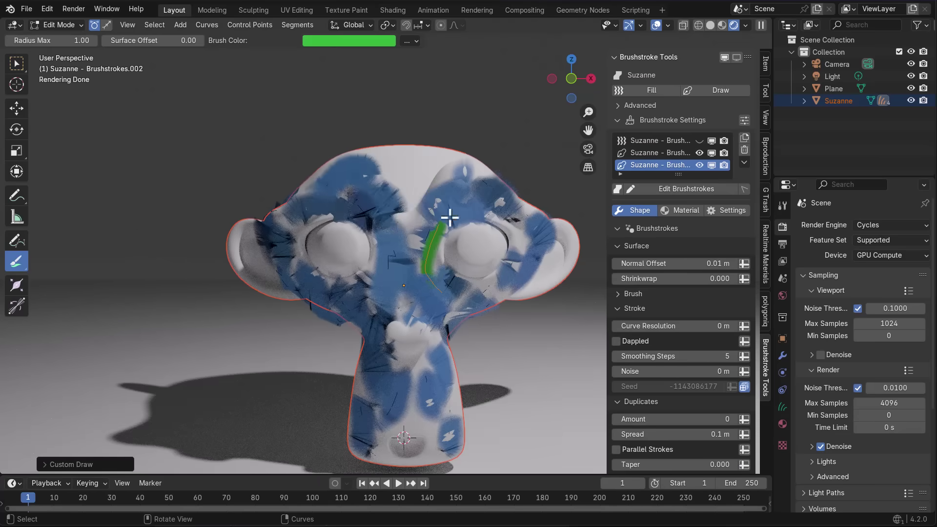
drag(461, 169, 394, 237)
drag(447, 197, 407, 256)
drag(403, 222, 356, 184)
drag(343, 192, 278, 231)
drag(295, 227, 376, 459)
drag(366, 345, 358, 455)
drag(421, 396, 428, 450)
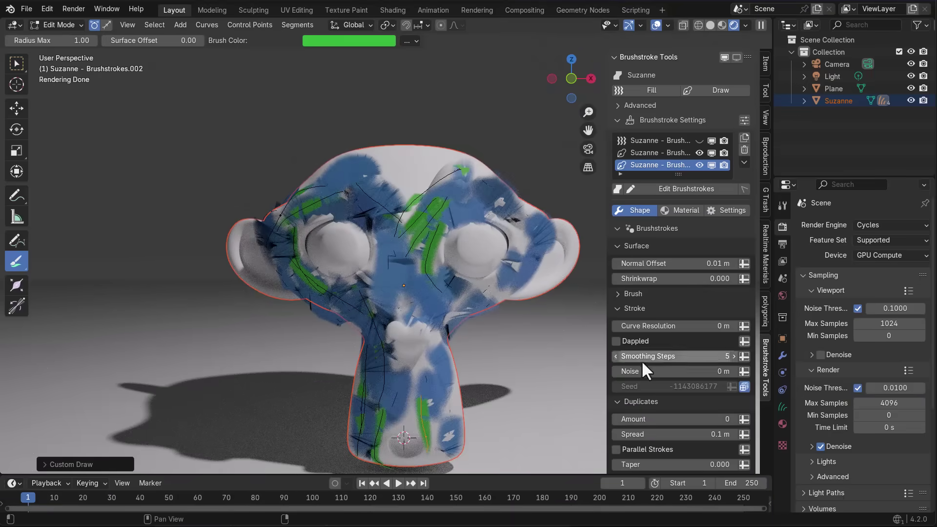
Set the green strokes' brush width to 0.371 m and paint wide strokes on Suzanne's neck and beside the eye
click(635, 309)
click(633, 293)
drag(637, 312, 683, 312)
drag(445, 341, 451, 463)
drag(435, 457, 382, 461)
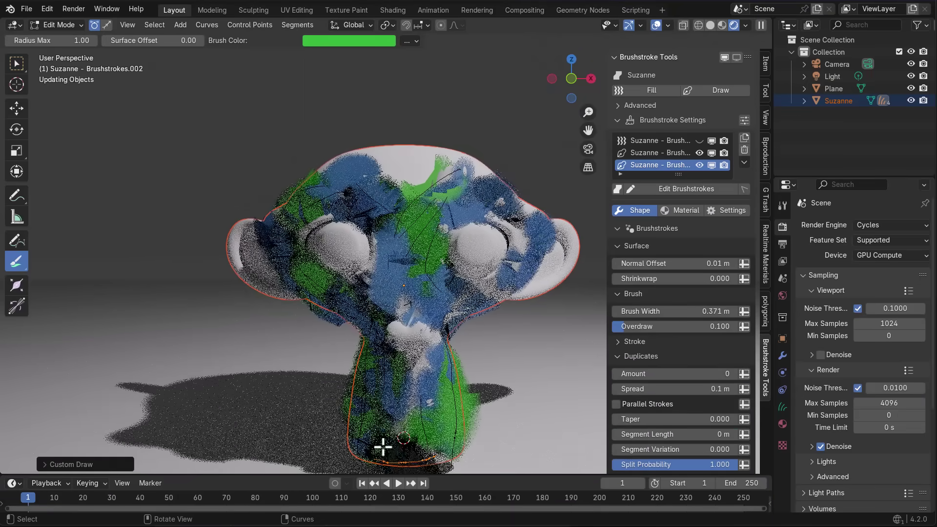
key(ctrl+z)
drag(417, 377, 409, 408)
drag(435, 341, 431, 371)
drag(514, 218, 491, 293)
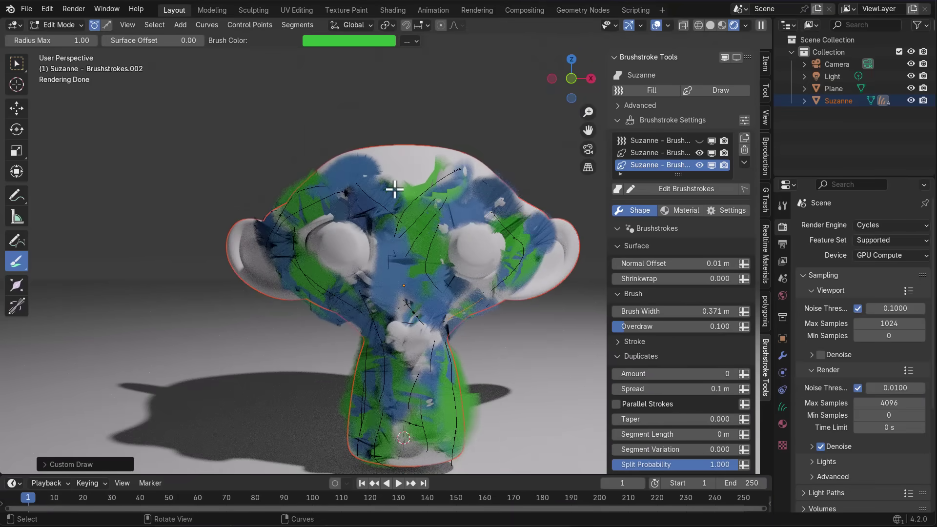
Try a roughness of 0.412 and an opacity of 0.500 on the brush material
click(684, 209)
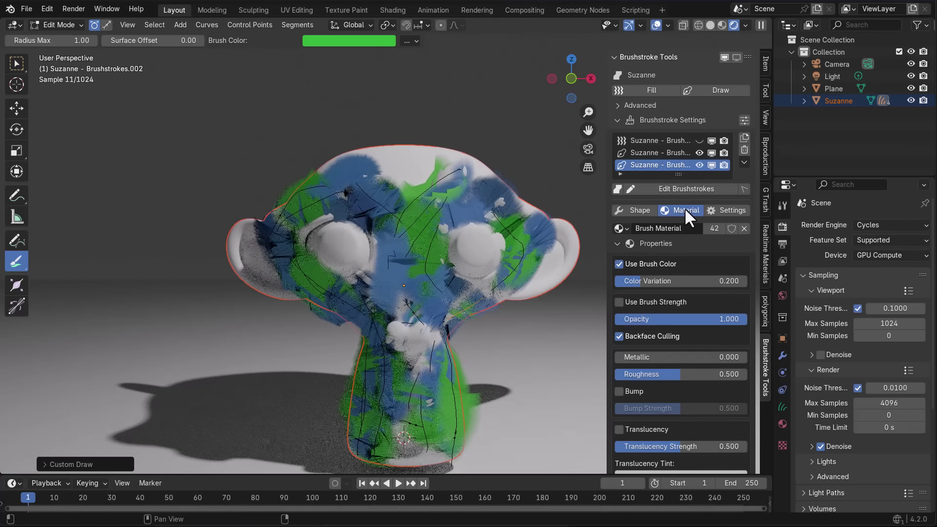
mouse_move(681, 374)
mouse_down()
mouse_move(702, 374)
mouse_move(634, 375)
mouse_move(743, 374)
mouse_move(669, 375)
mouse_up()
mouse_move(739, 318)
mouse_down()
mouse_move(626, 318)
mouse_move(739, 319)
mouse_up()
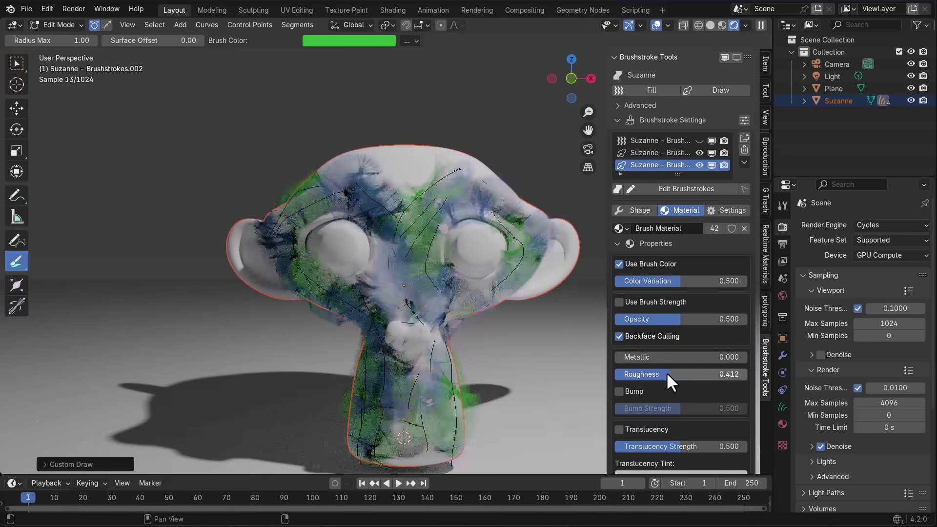
key(BackSpace)
Set the brush material's color variation to 0.603 and keep its opacity at 1.000
click(638, 210)
click(686, 213)
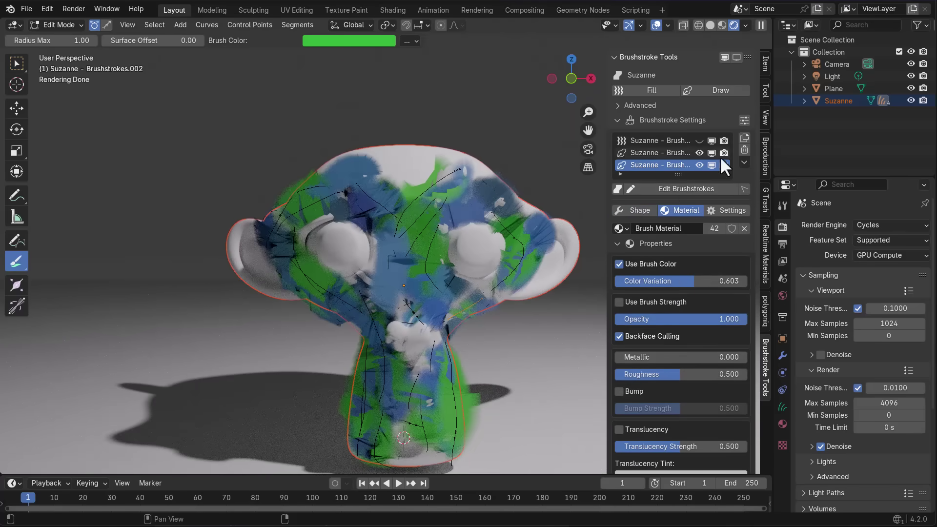
mouse_move(736, 318)
mouse_down()
mouse_move(615, 318)
mouse_move(747, 320)
mouse_up()
Review the Brush Style and Effects options of the brush material
scroll(669, 390, down, 4)
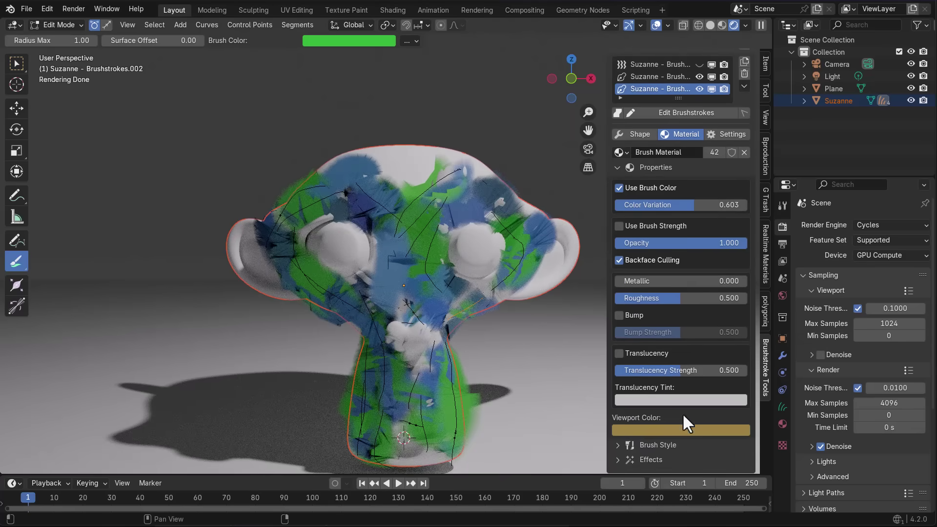
click(618, 445)
scroll(685, 361, down, 12)
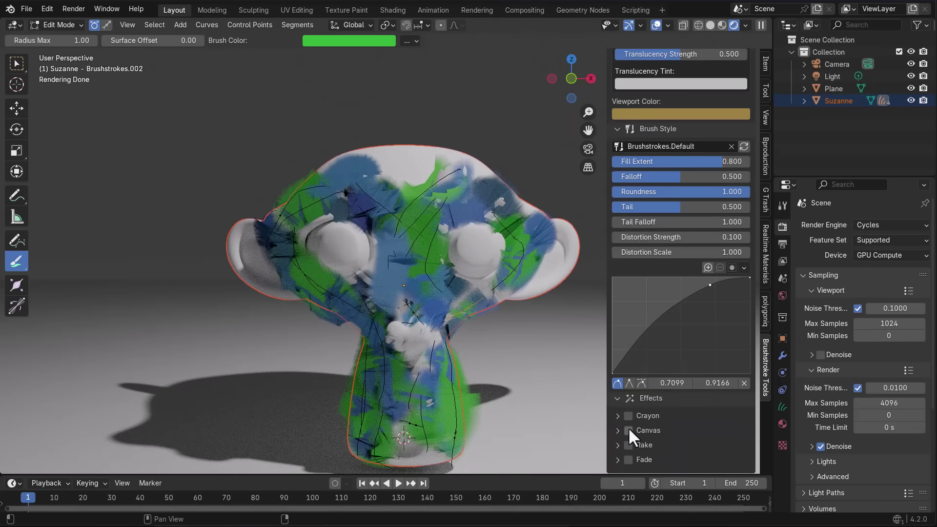
scroll(667, 327, up, 20)
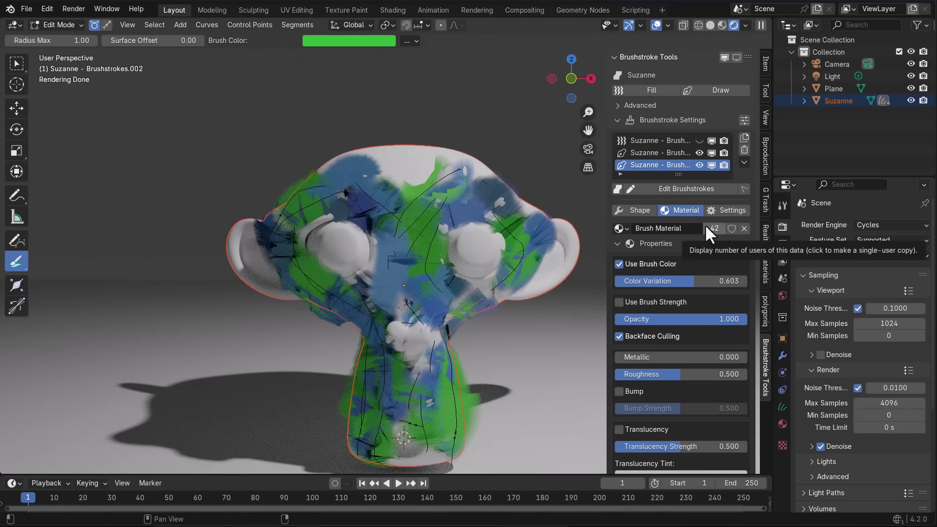
Show Suzanne's filled brushstroke layer again and open the shape settings of the blue stroke layer
click(664, 142)
click(632, 154)
click(650, 210)
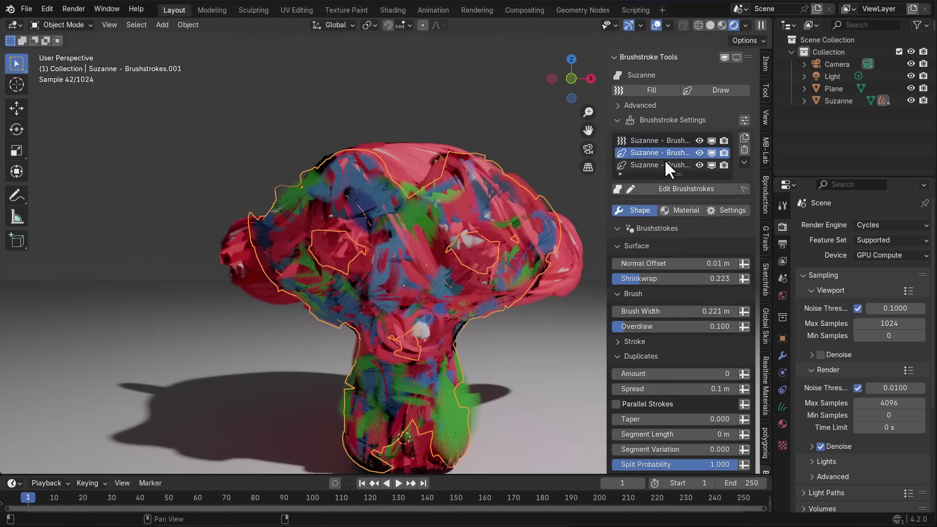
Set the blue stroke layer's shrinkwrap to 0 and its normal offset to 0.02 m
middle_drag(472, 279, 514, 281)
drag(637, 278, 723, 278)
click(744, 163)
click(744, 120)
click(744, 120)
click(744, 162)
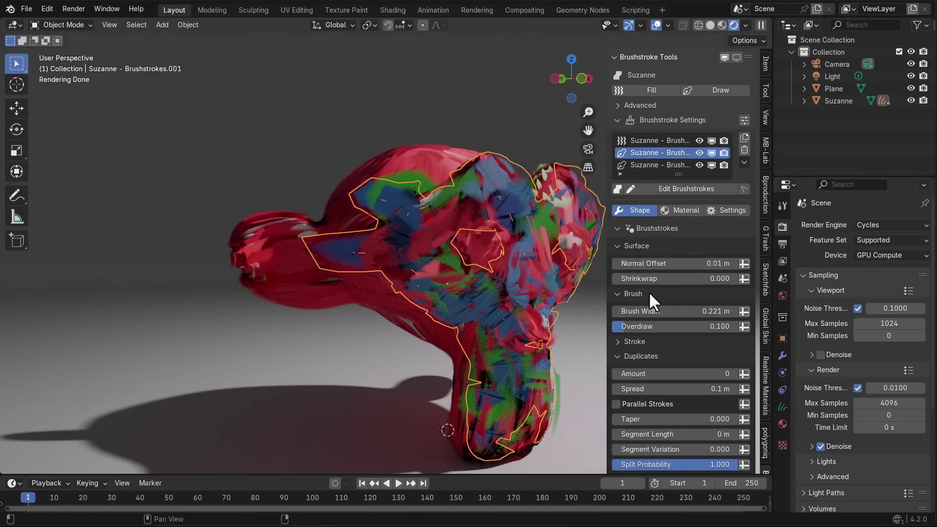
mouse_move(638, 265)
mouse_down()
mouse_move(659, 266)
mouse_move(632, 261)
mouse_up()
key(ctrl+z)
drag(681, 264, 691, 264)
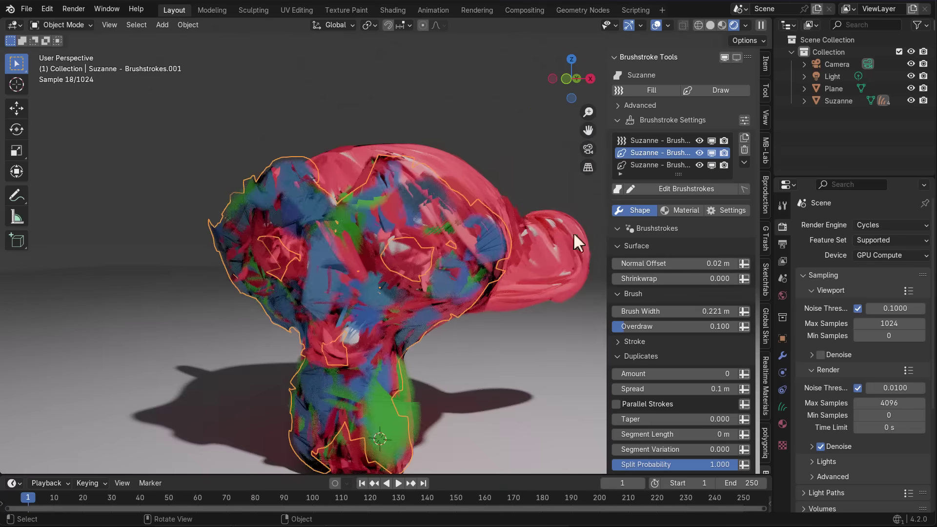
Adjust the green stroke layer's surface settings and select the filled brushstroke layer
mouse_move(679, 174)
mouse_down()
mouse_move(679, 199)
mouse_move(681, 183)
mouse_up()
click(679, 166)
mouse_move(677, 276)
mouse_down()
mouse_move(717, 276)
mouse_move(674, 276)
mouse_up()
middle_drag(400, 276, 428, 278)
click(656, 141)
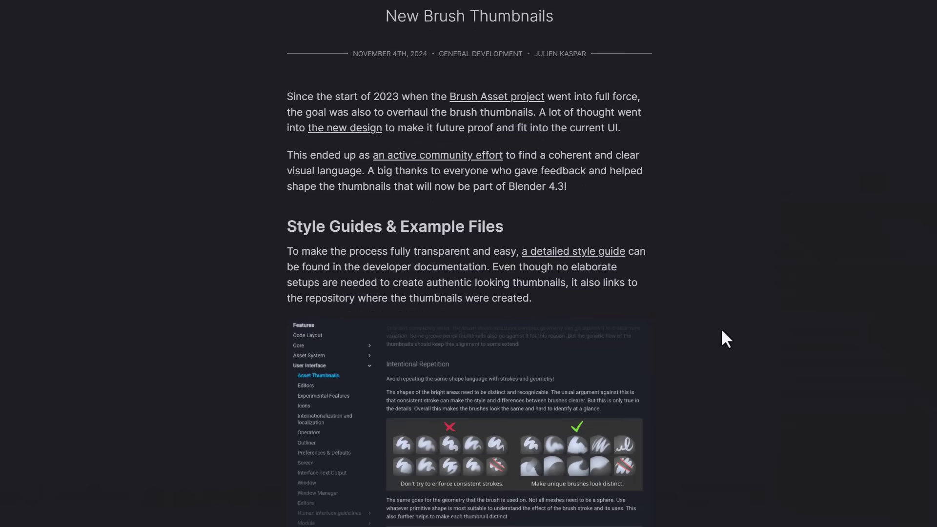
Read the Blender blog article New Brush Thumbnails and move on to the Geometry Nodes Workshop: October 2024 article
scroll(722, 331, down, 1)
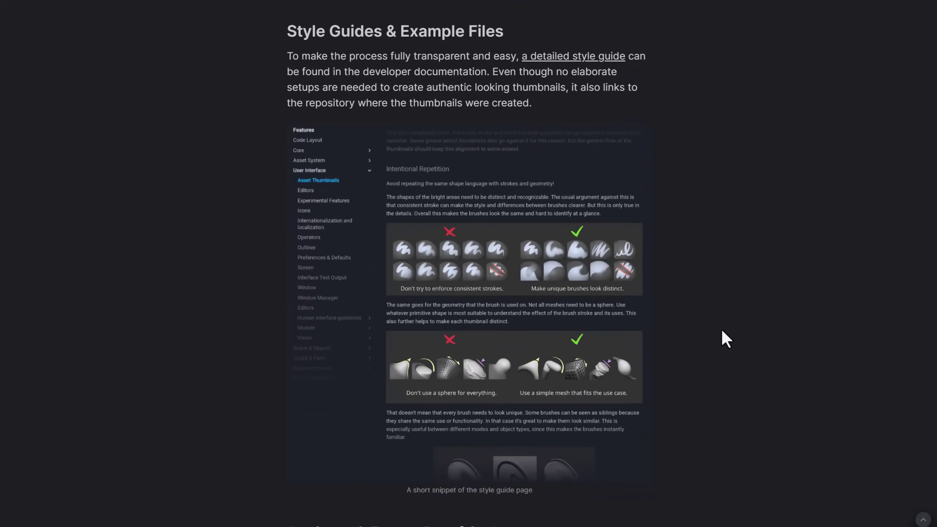
scroll(722, 331, down, 10)
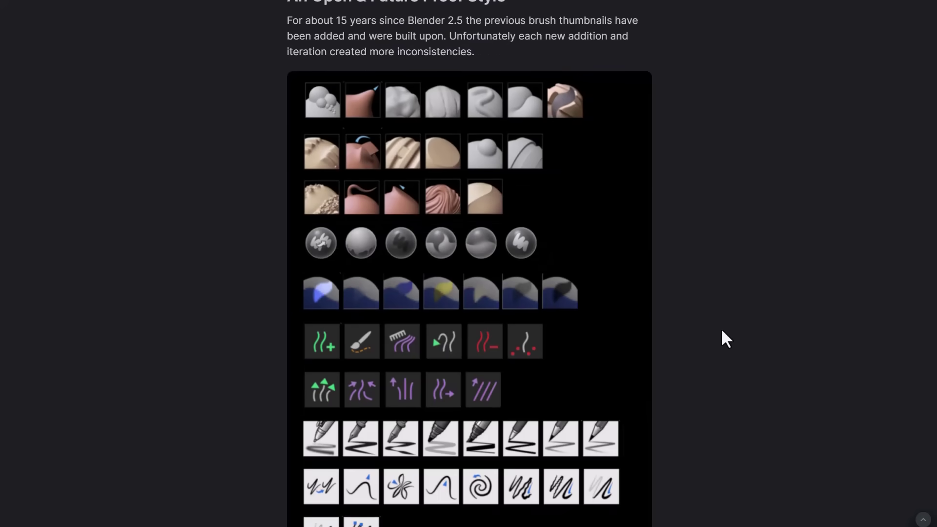
scroll(722, 331, down, 9)
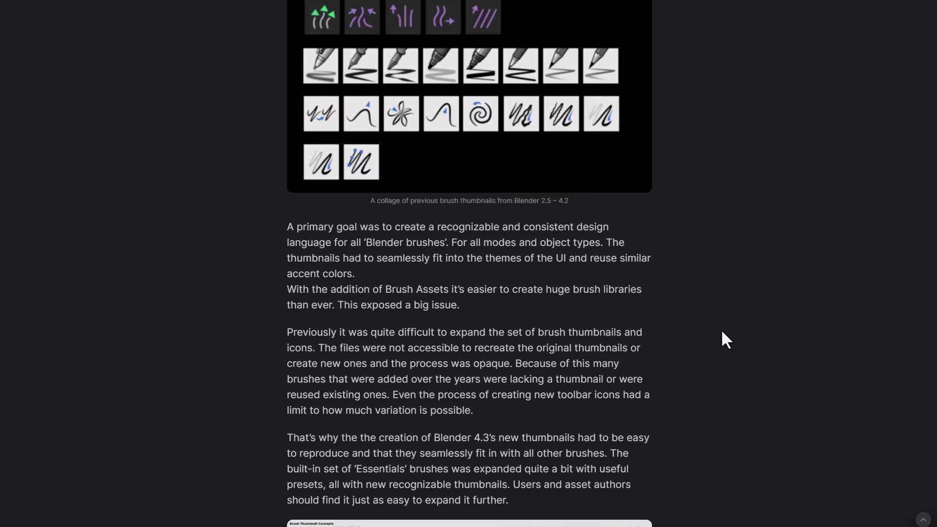
scroll(722, 331, up, 3)
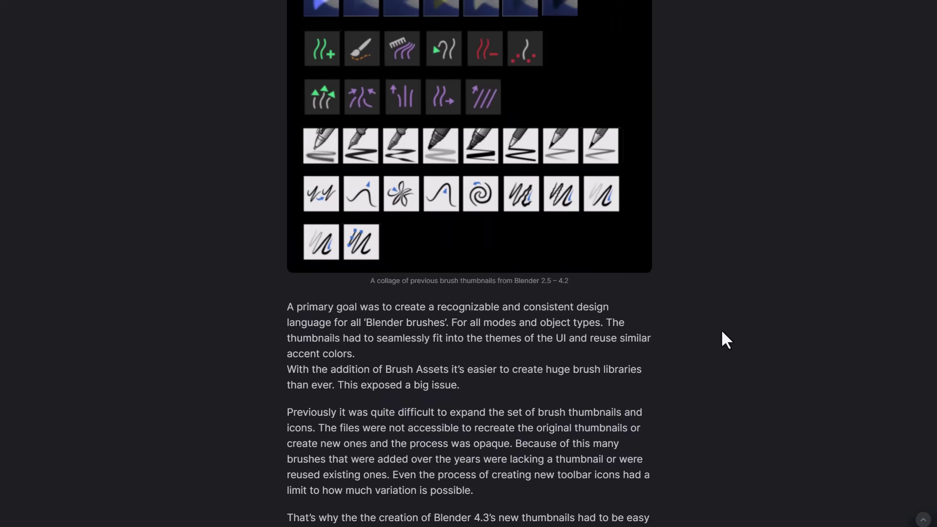
scroll(722, 331, up, 1)
scroll(722, 332, down, 7)
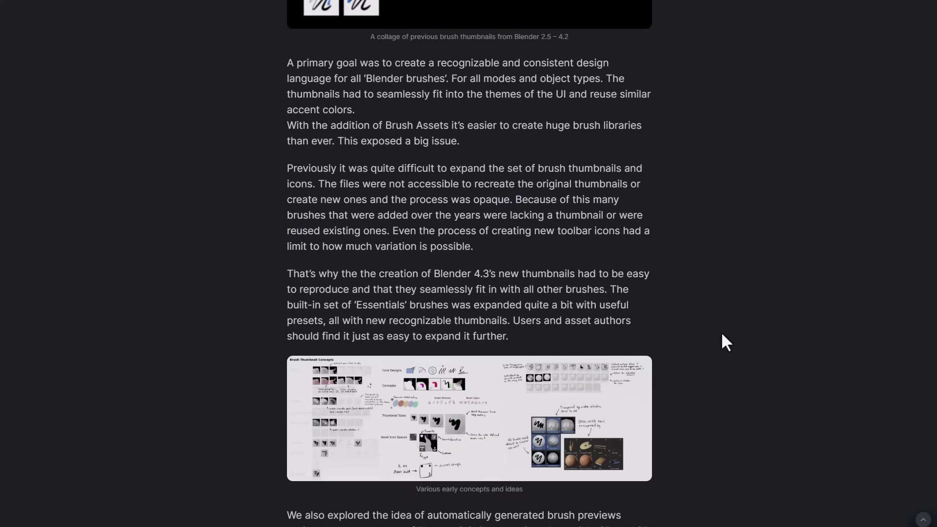
scroll(723, 334, up, 4)
middle_click(816, 245)
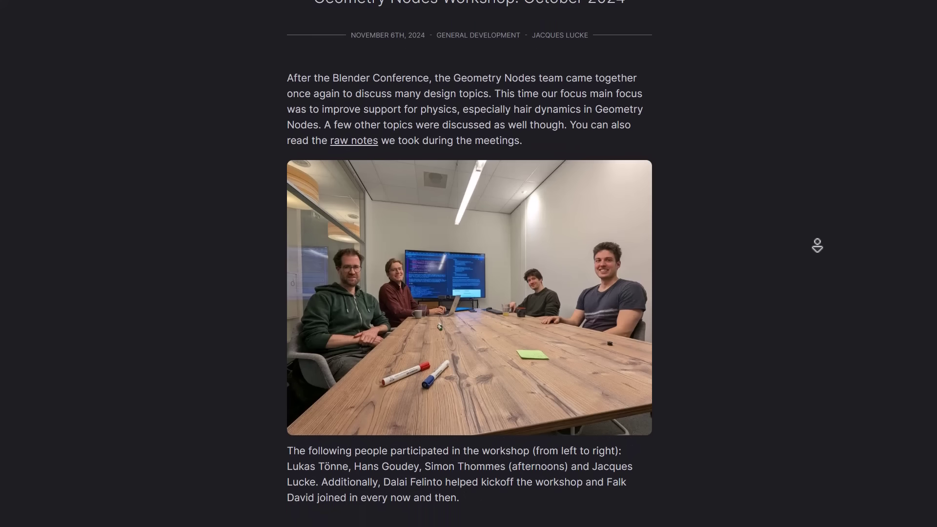